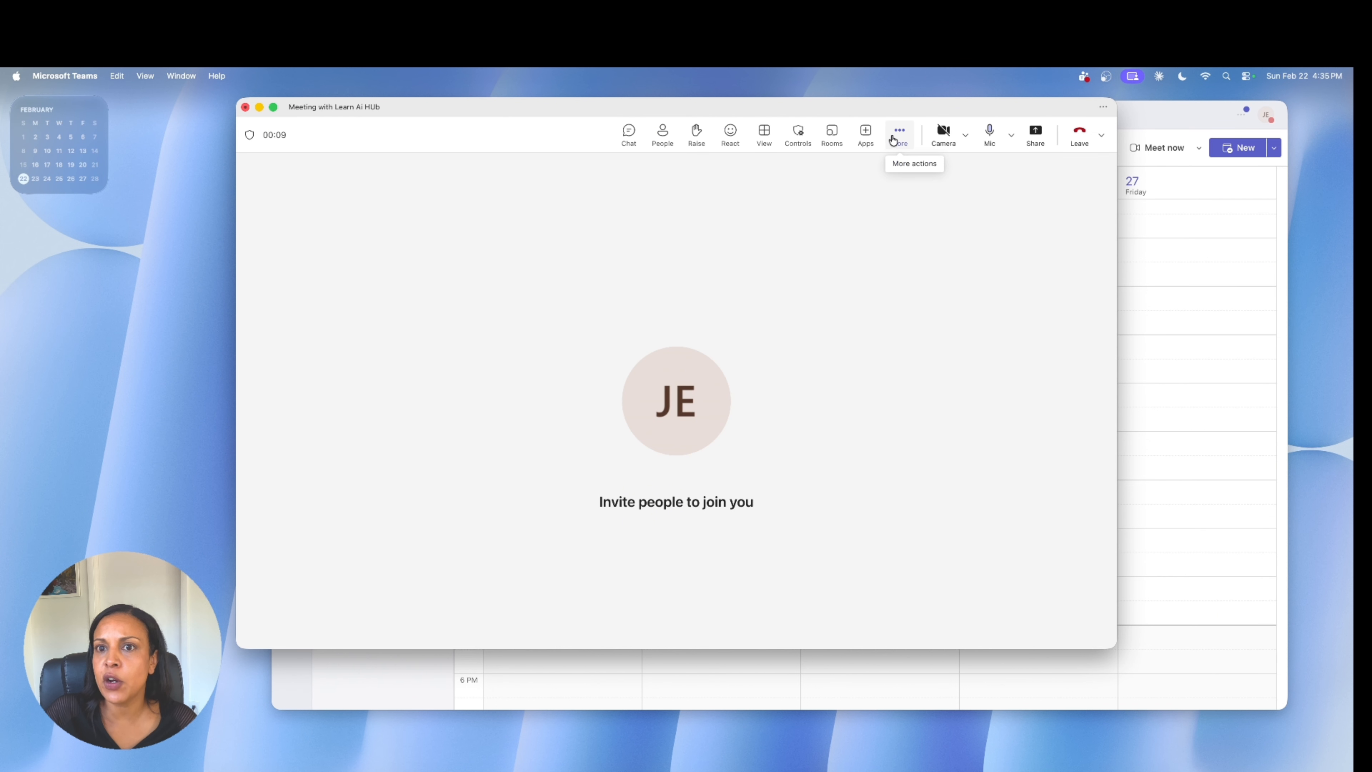
Start transcription only for the current meeting, with English (US) as the spoken language.
click(901, 135)
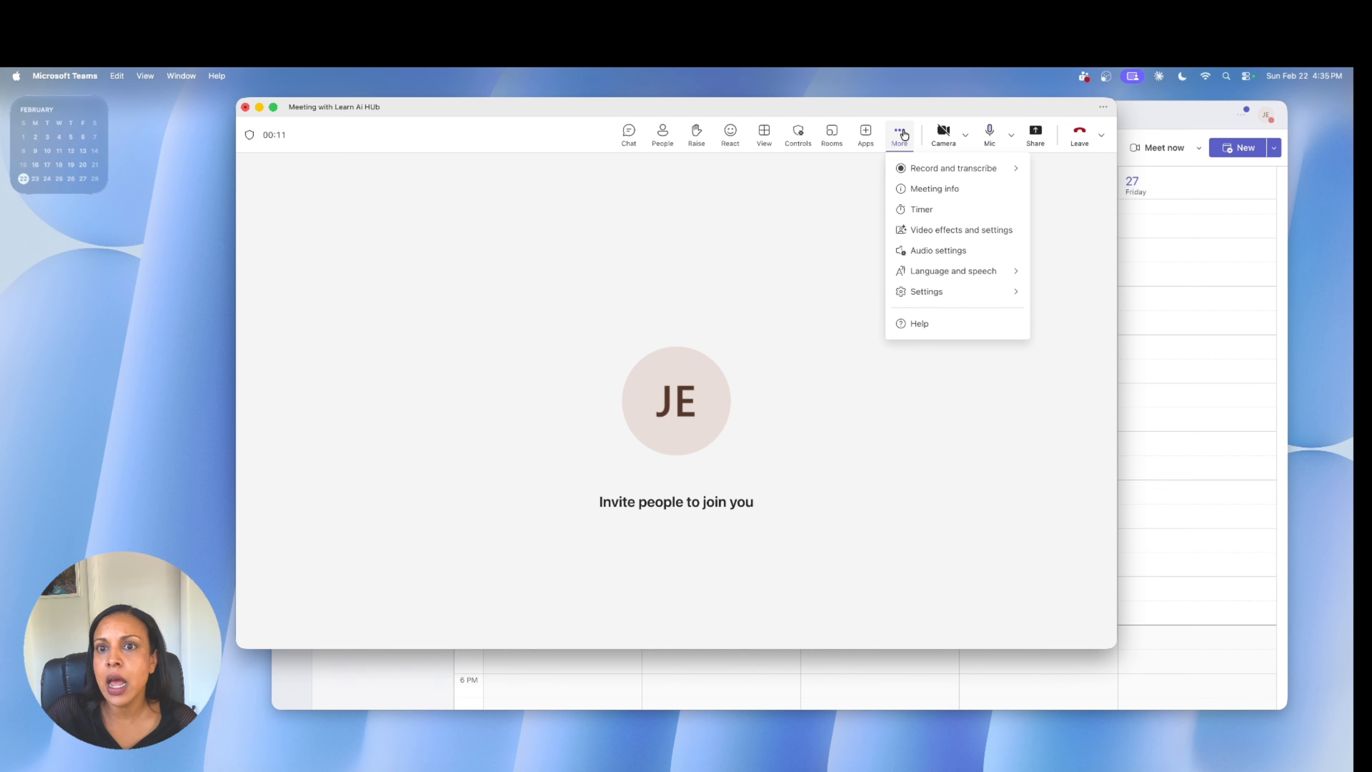
mouse_move(933, 171)
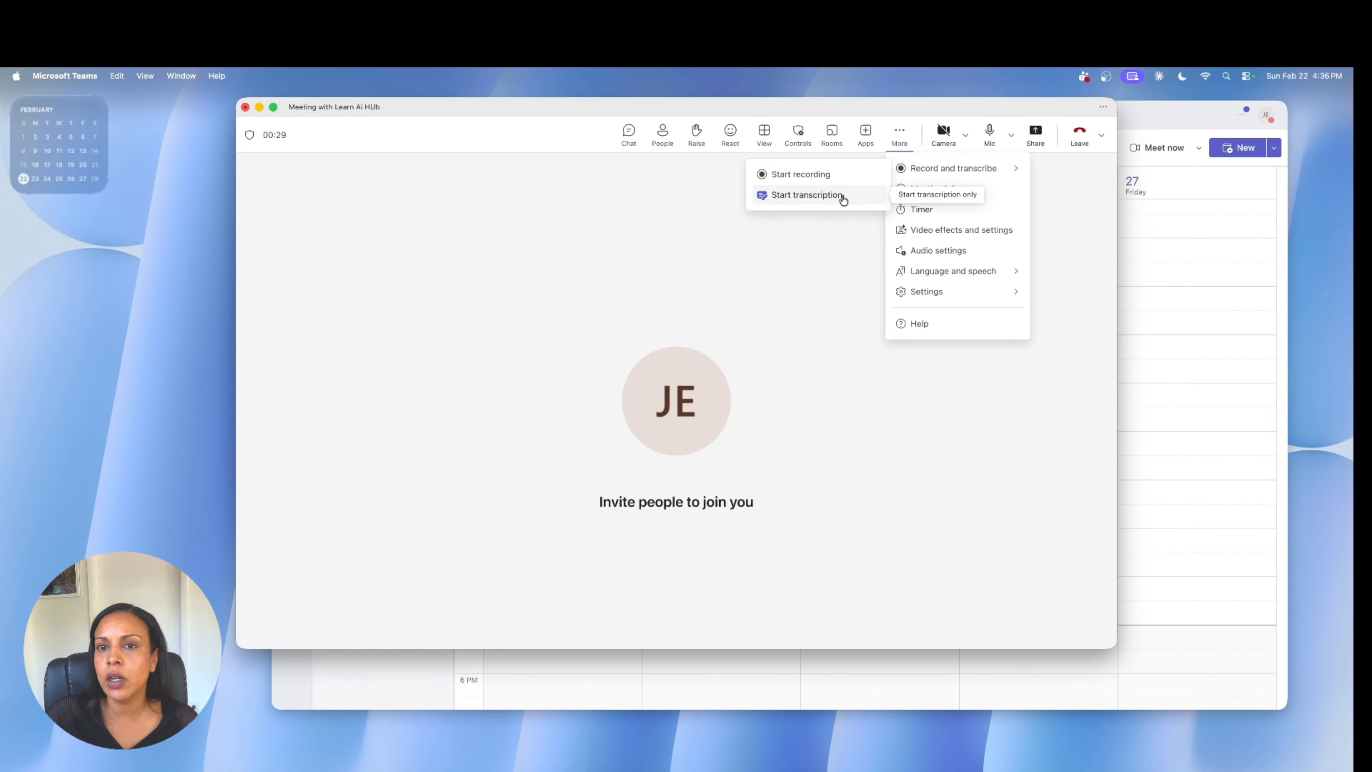
click(843, 200)
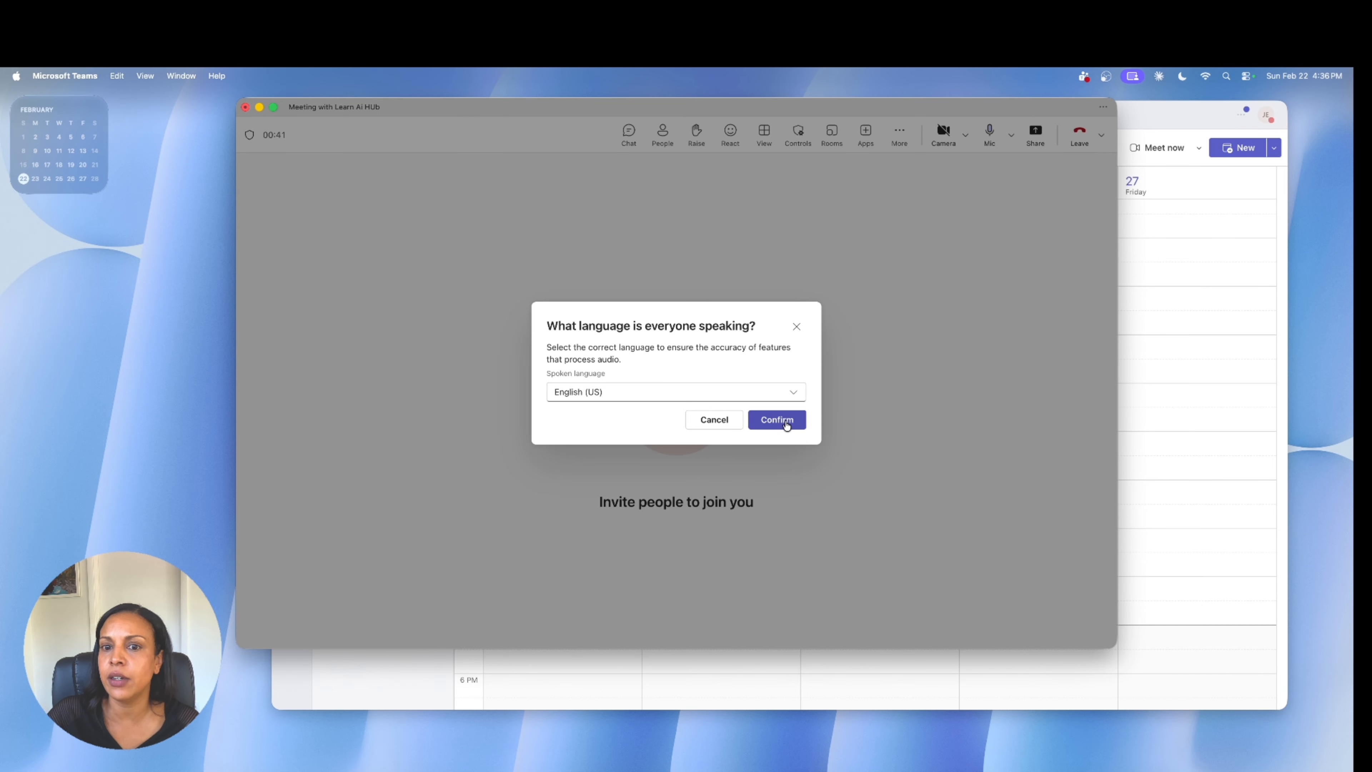
click(786, 426)
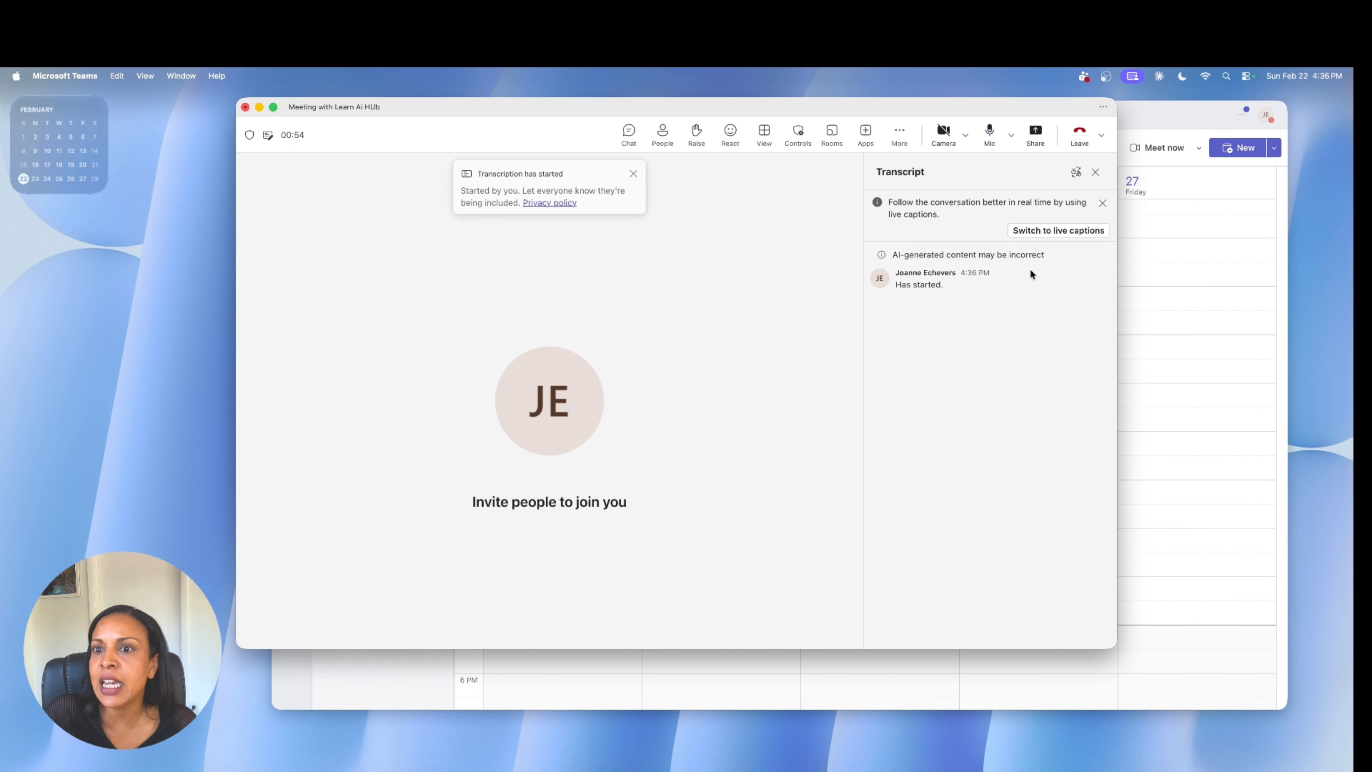
Switch the running transcript to live captions and close the captions area.
click(1047, 235)
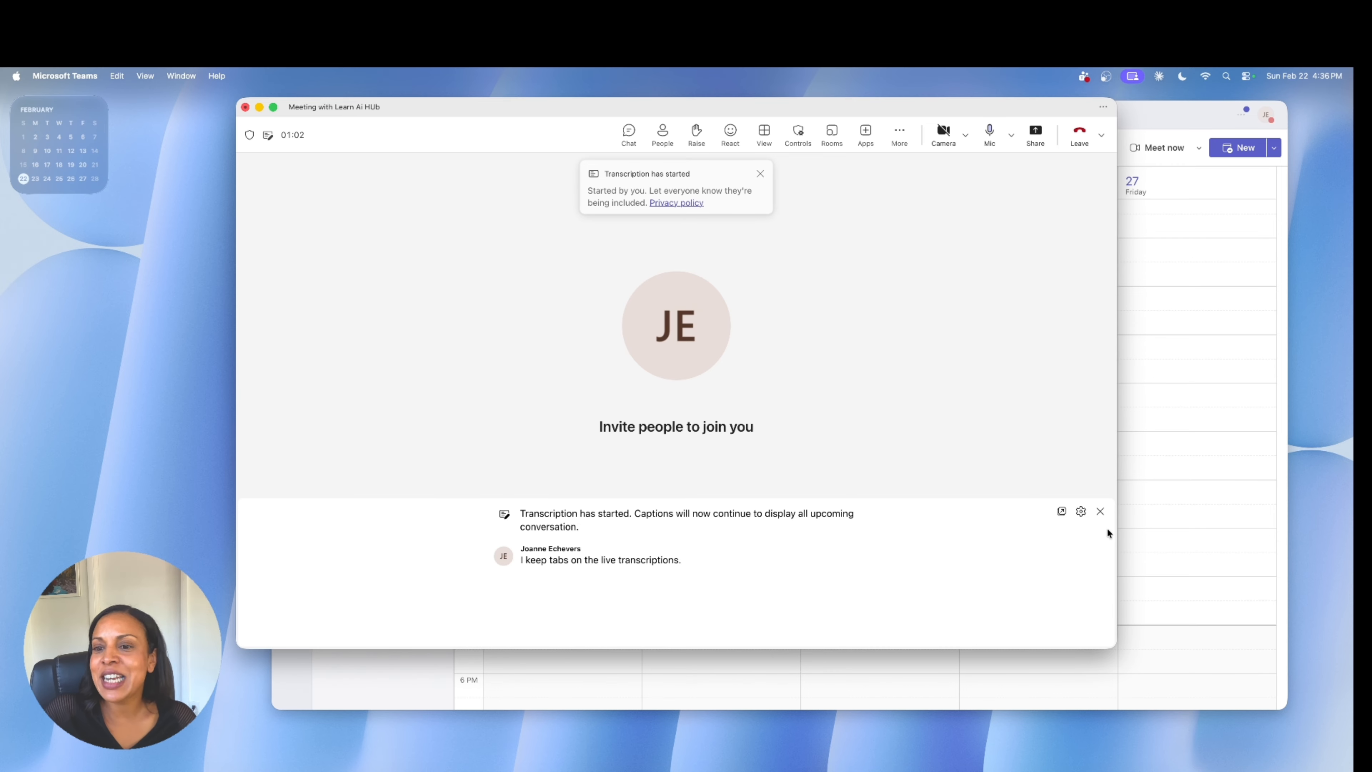
click(1100, 512)
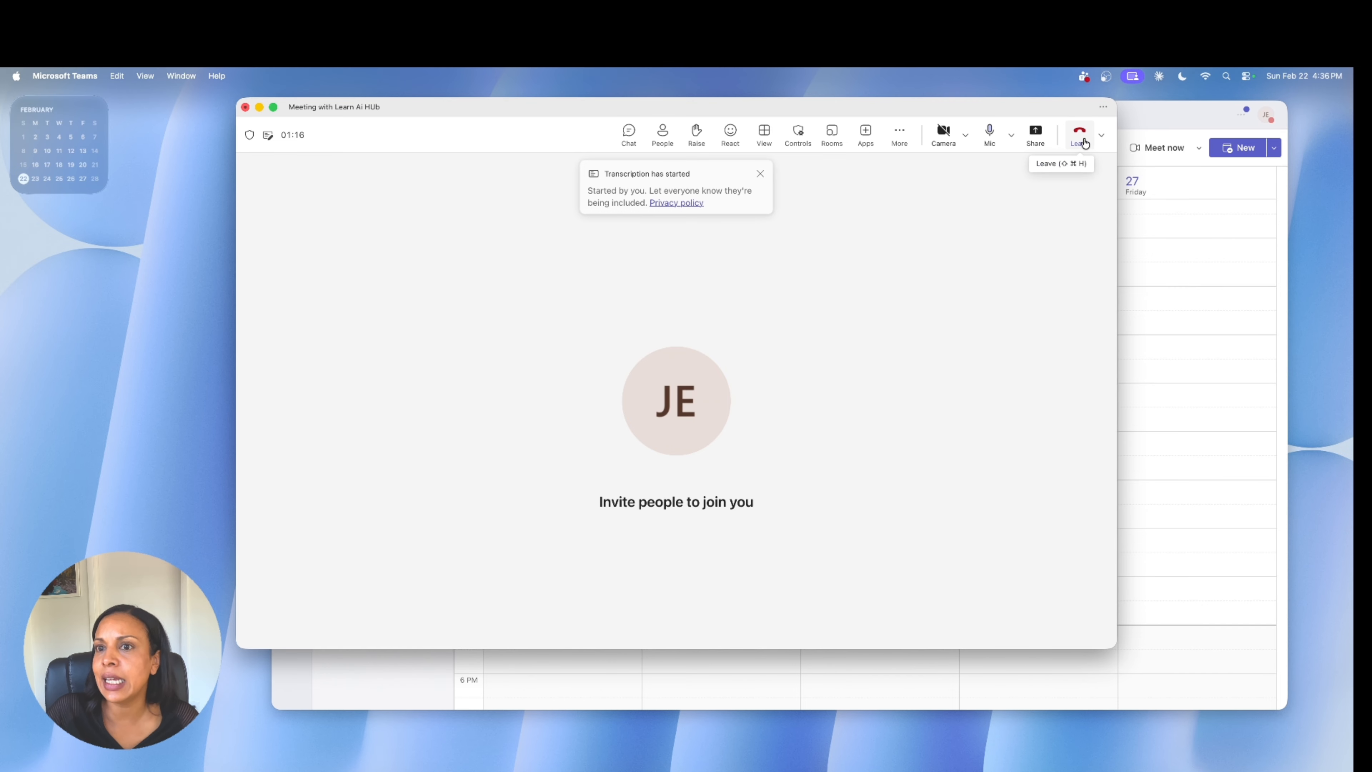
End the meeting for everyone.
click(1101, 135)
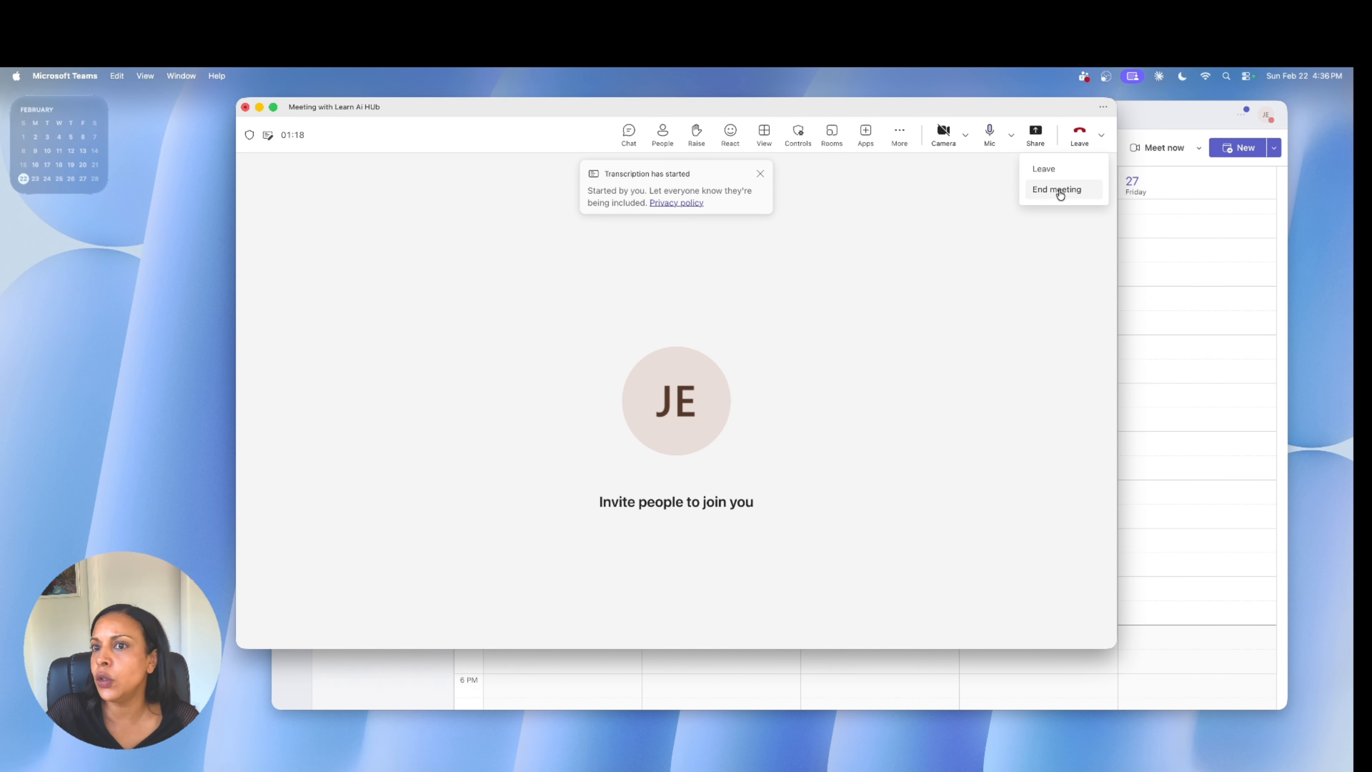
click(1057, 189)
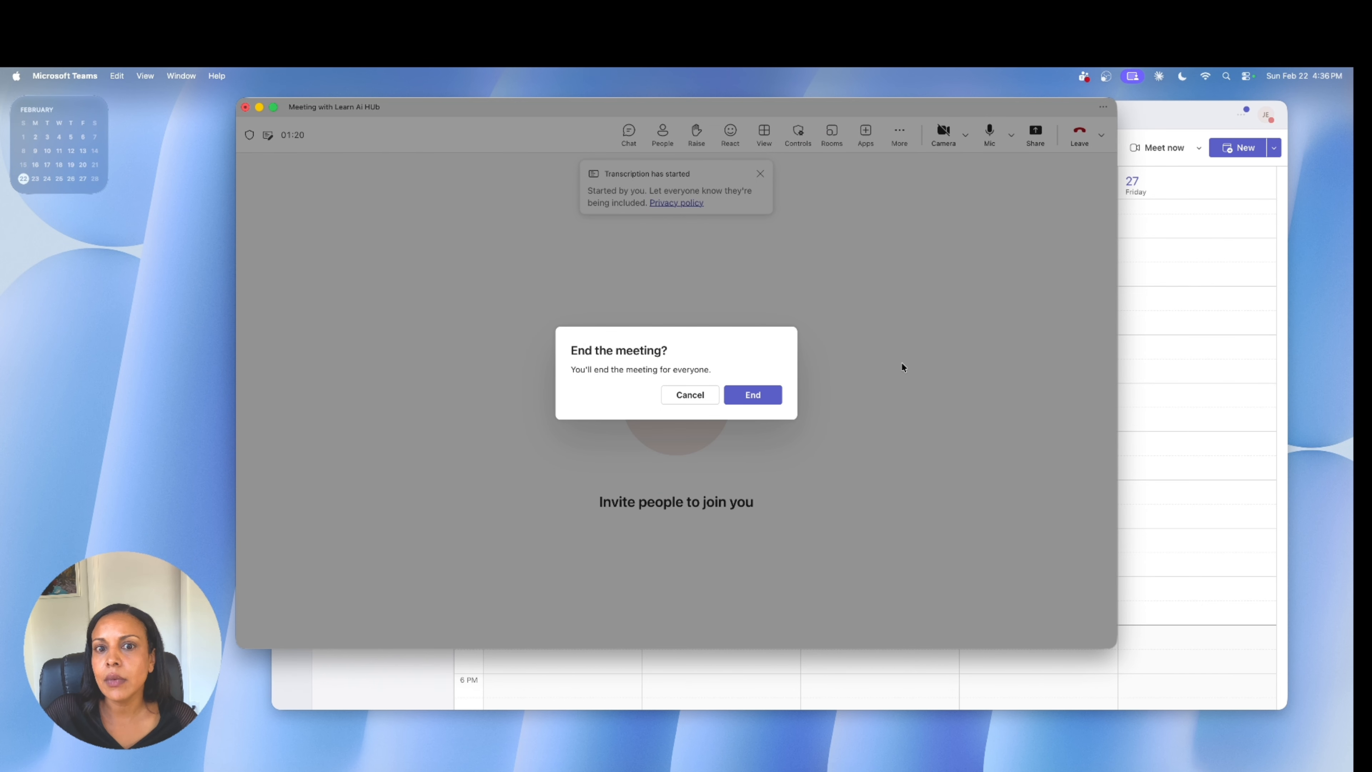
click(770, 395)
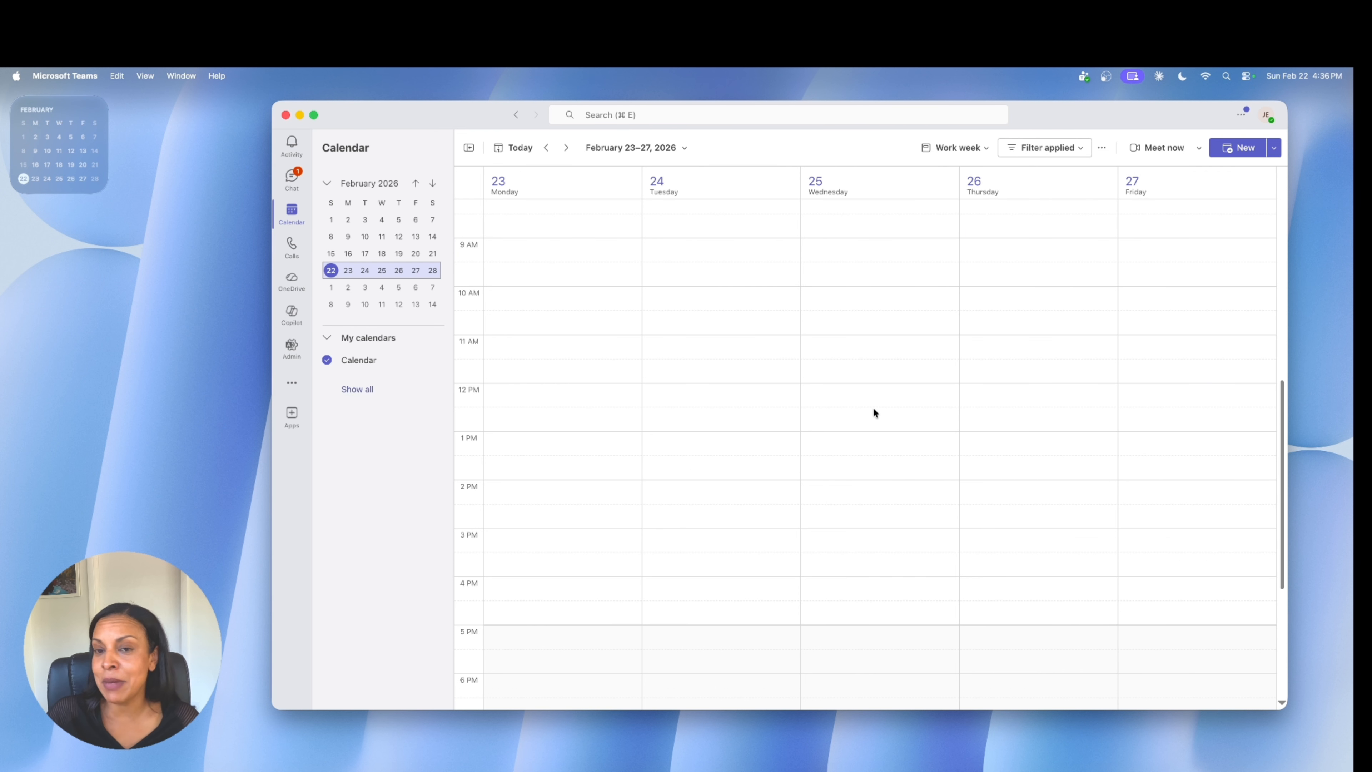
Filter the chats to meeting chats and open the recap of Meeting with Learn Ai HUb, moving its window fully into view.
click(292, 177)
click(477, 180)
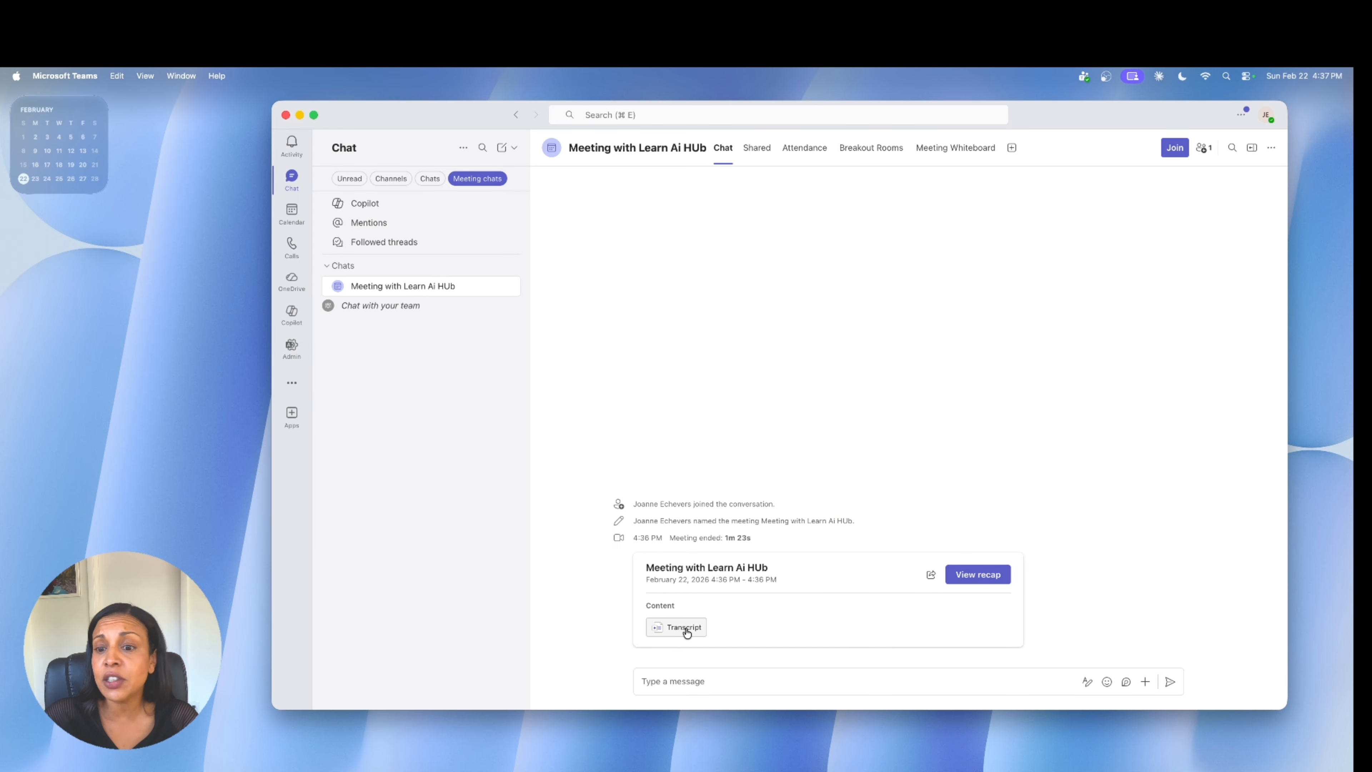
click(970, 577)
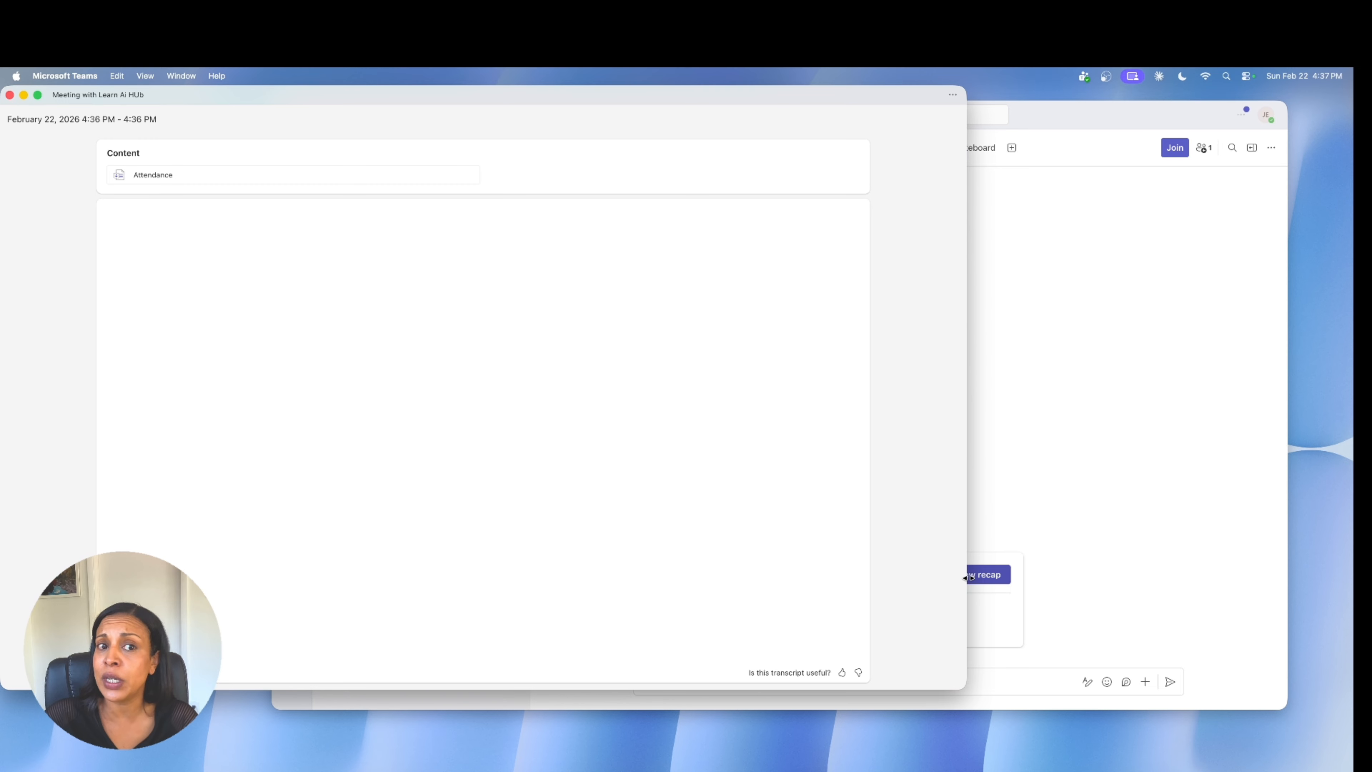
drag(516, 97, 784, 115)
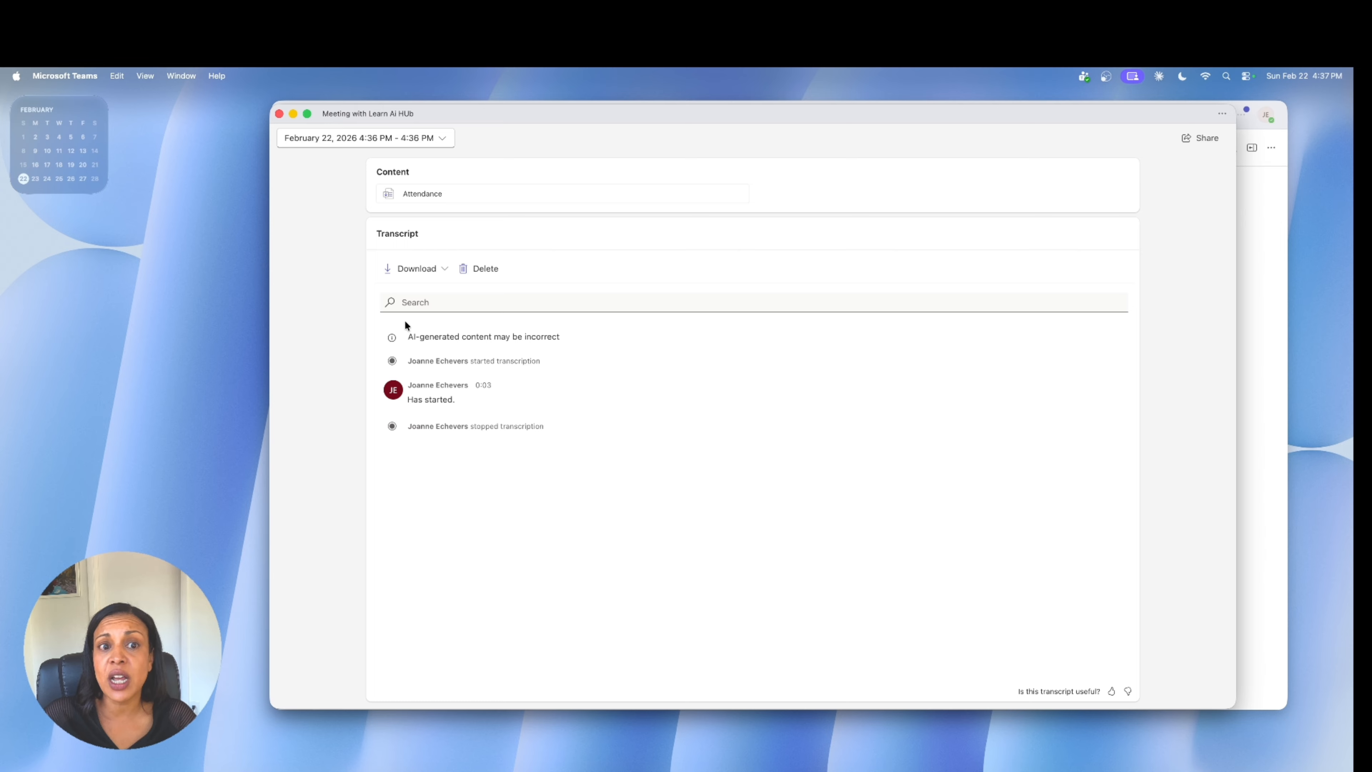
Download the meeting transcript as a .docx file and close the recap window.
click(447, 270)
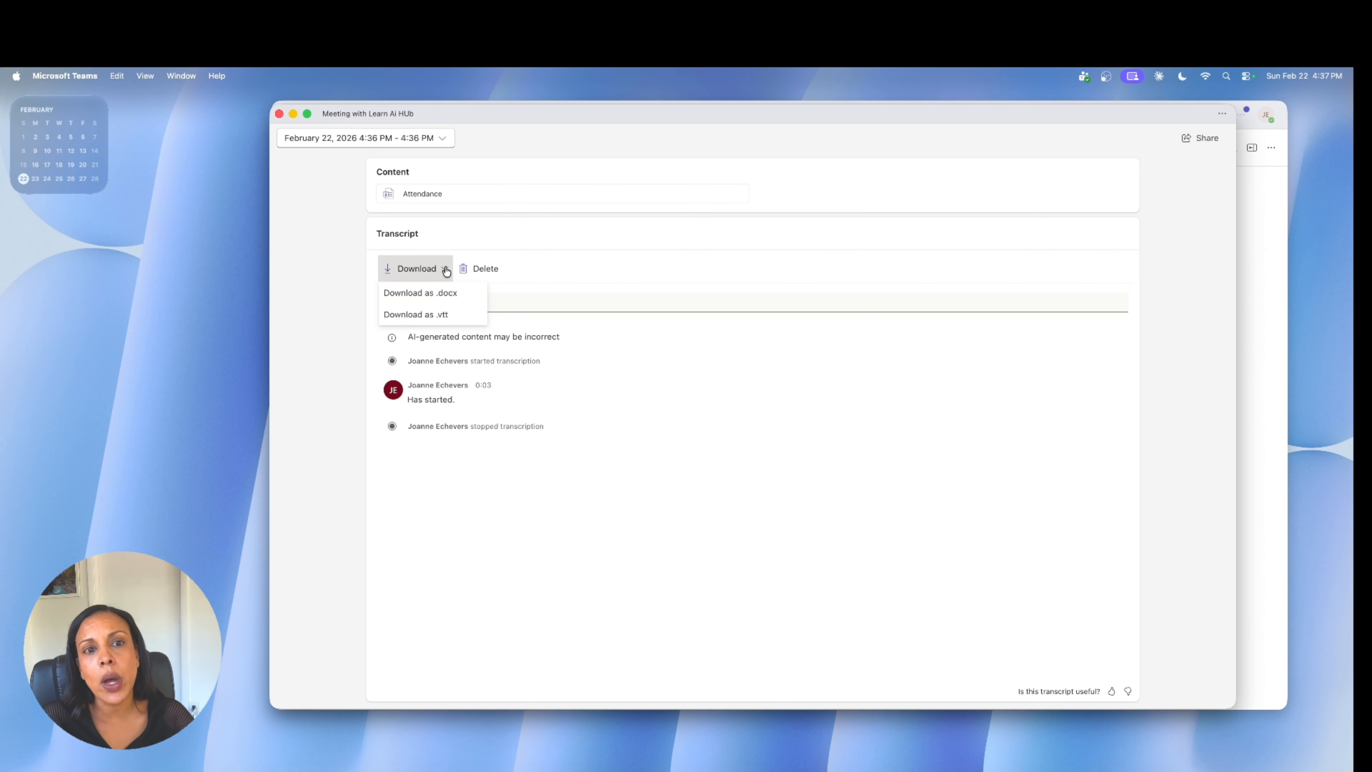
click(435, 293)
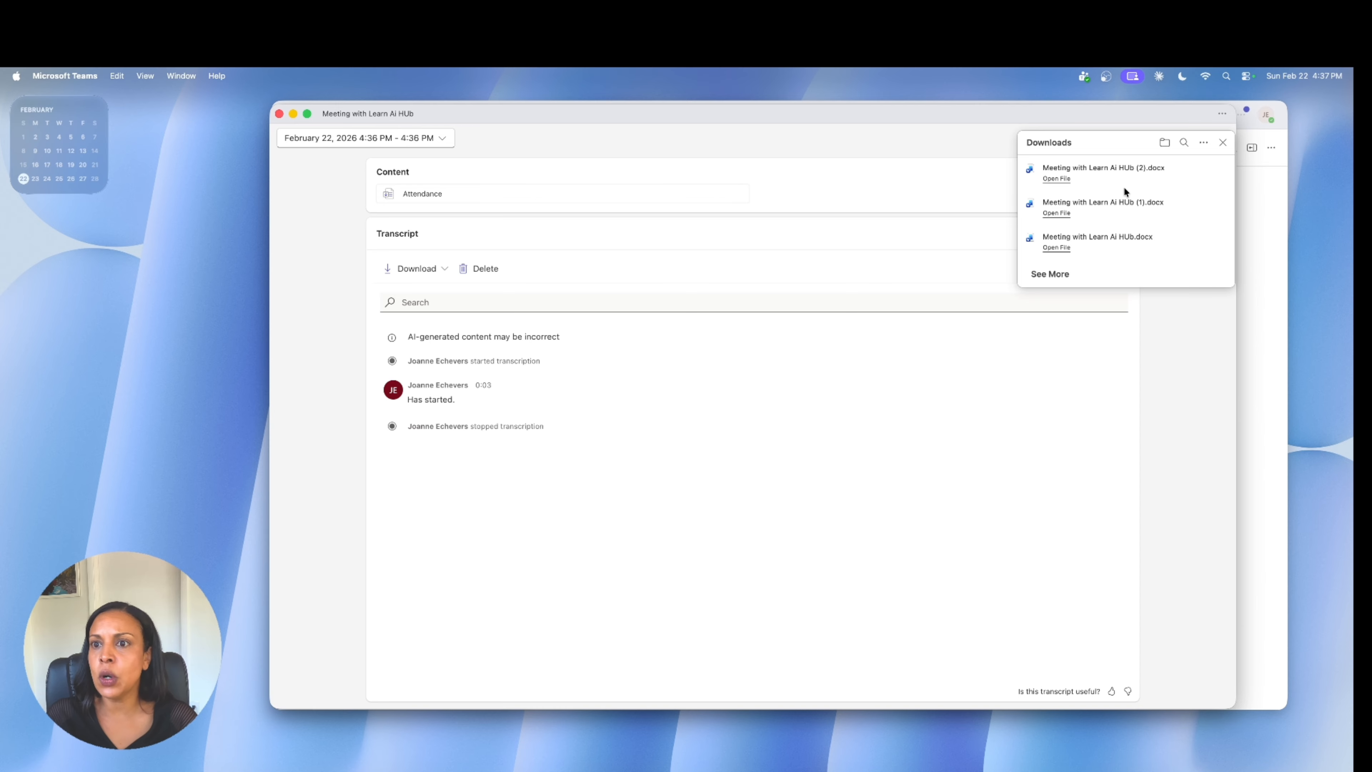
click(1223, 143)
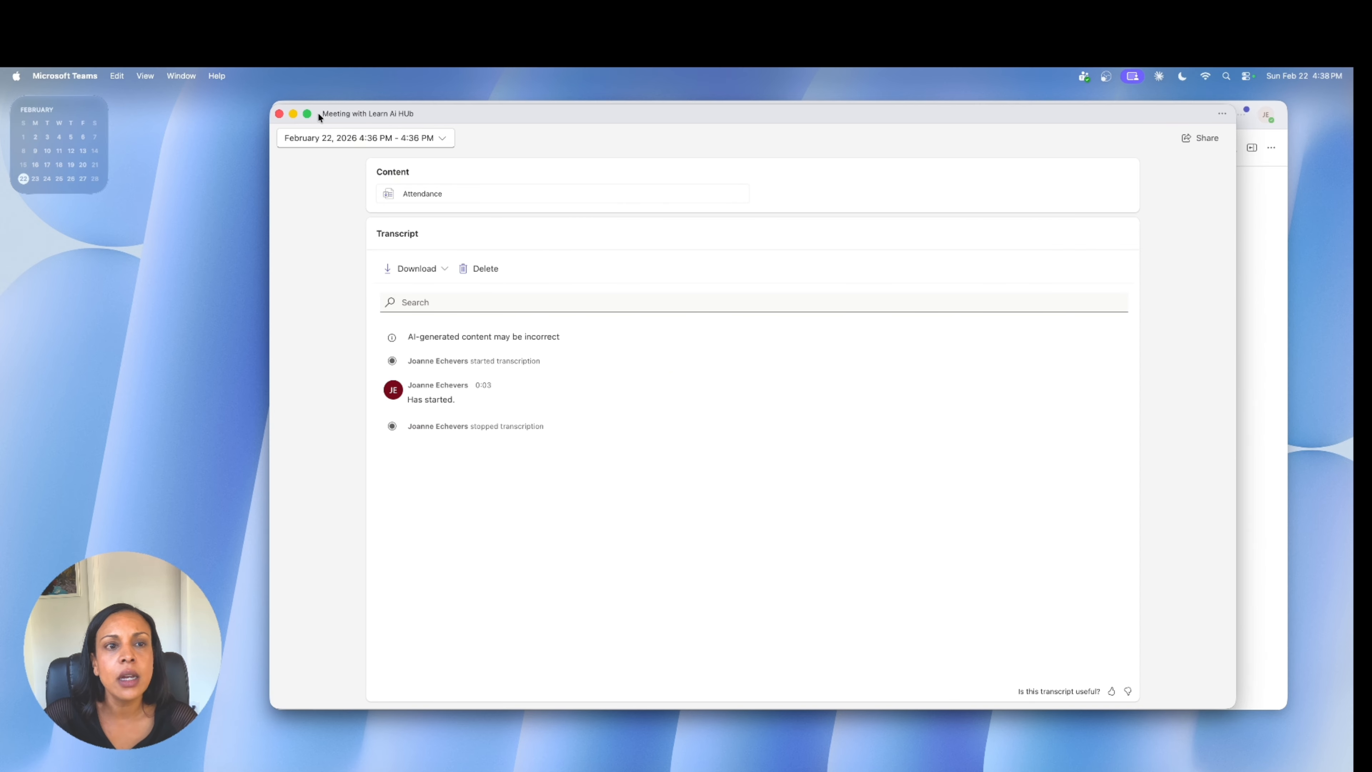
click(278, 114)
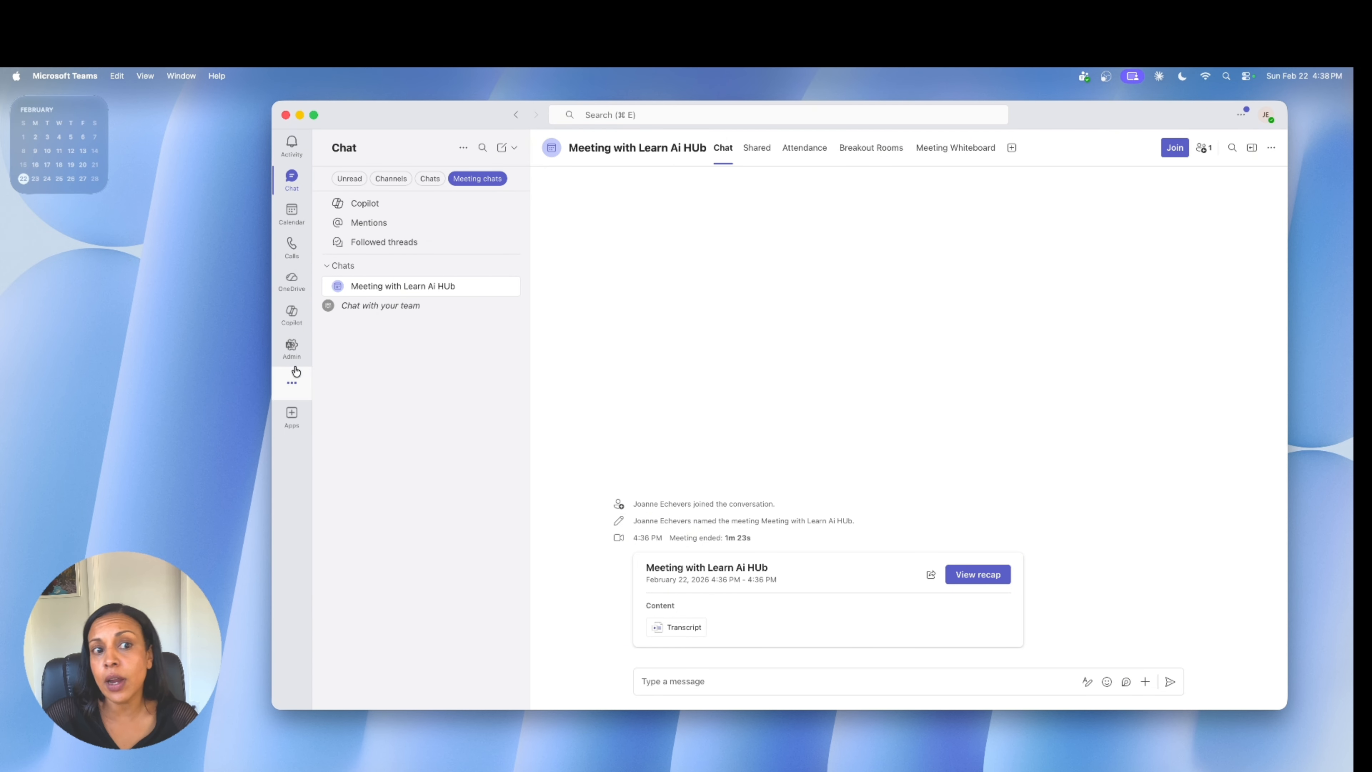
Open Copilot within Teams and start creating a new agent.
click(300, 326)
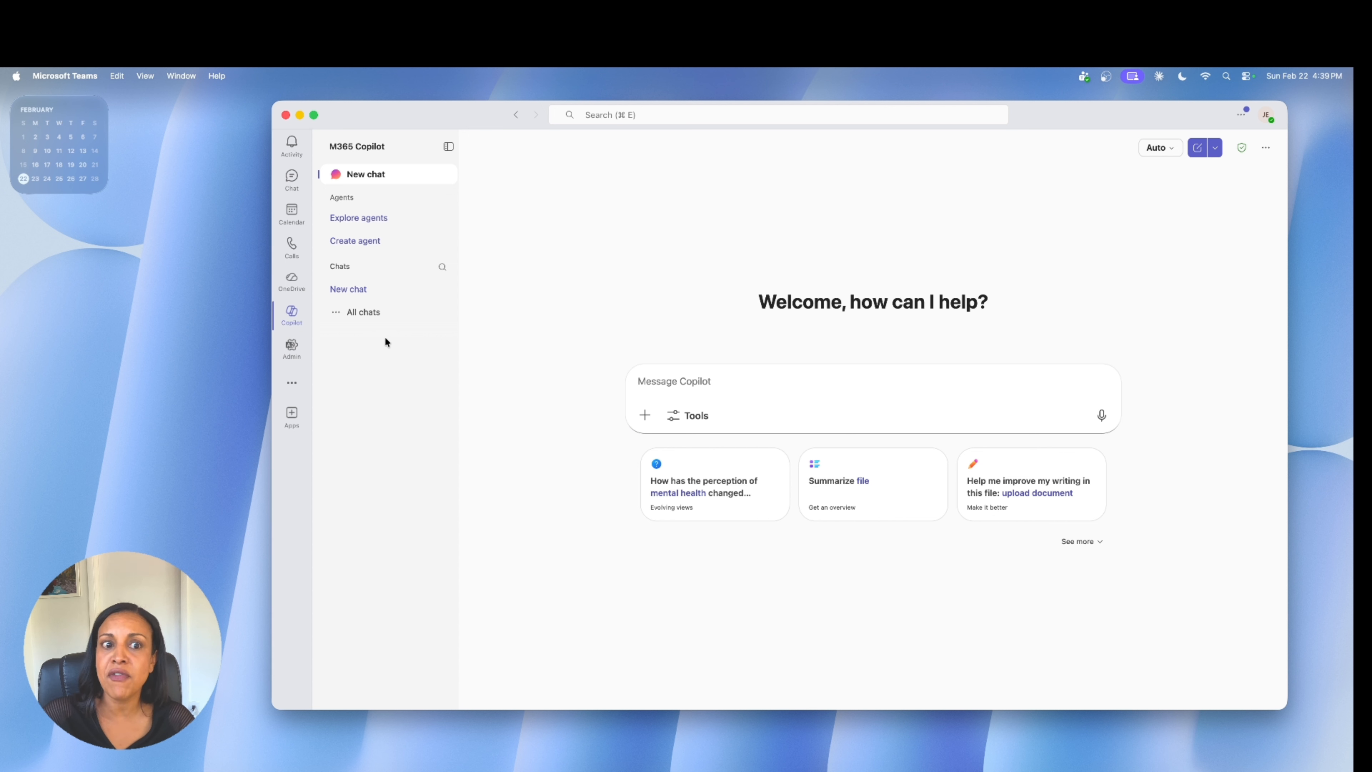
click(448, 147)
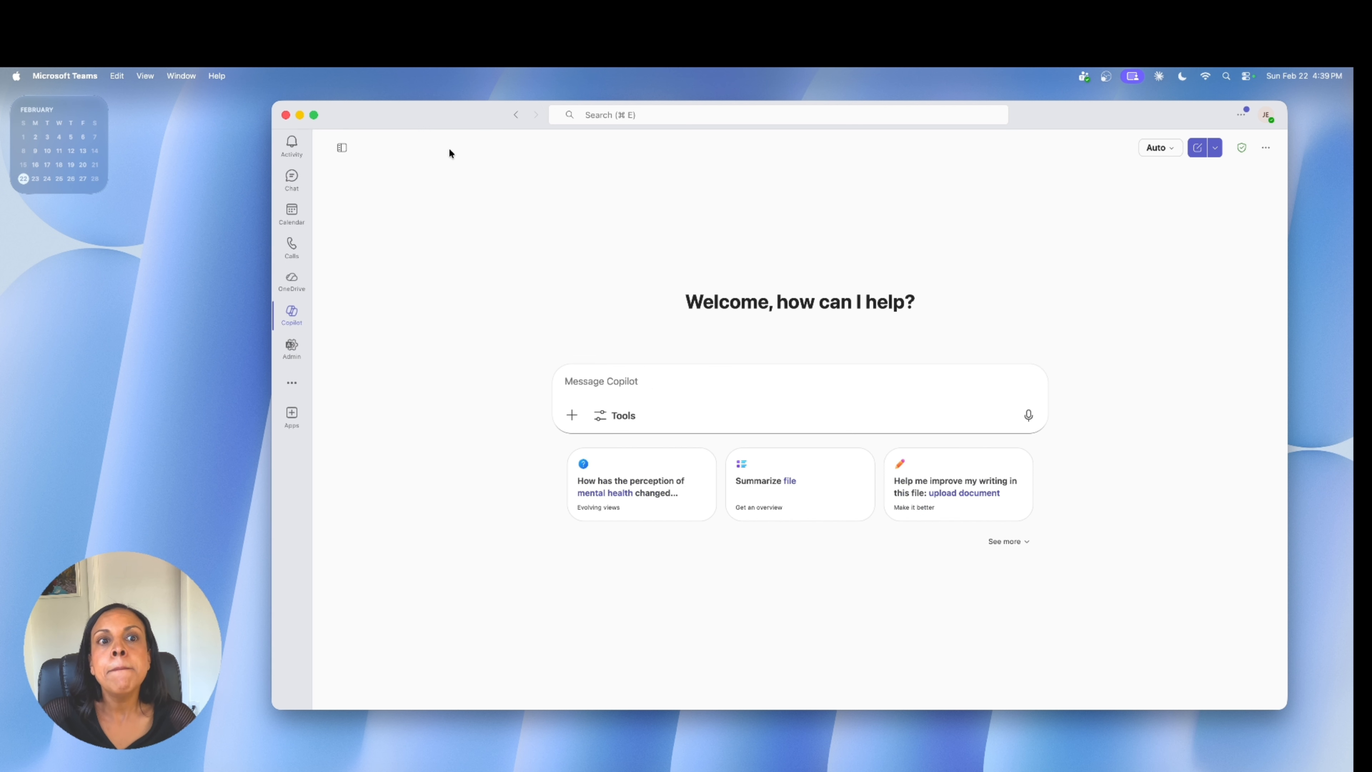
click(342, 150)
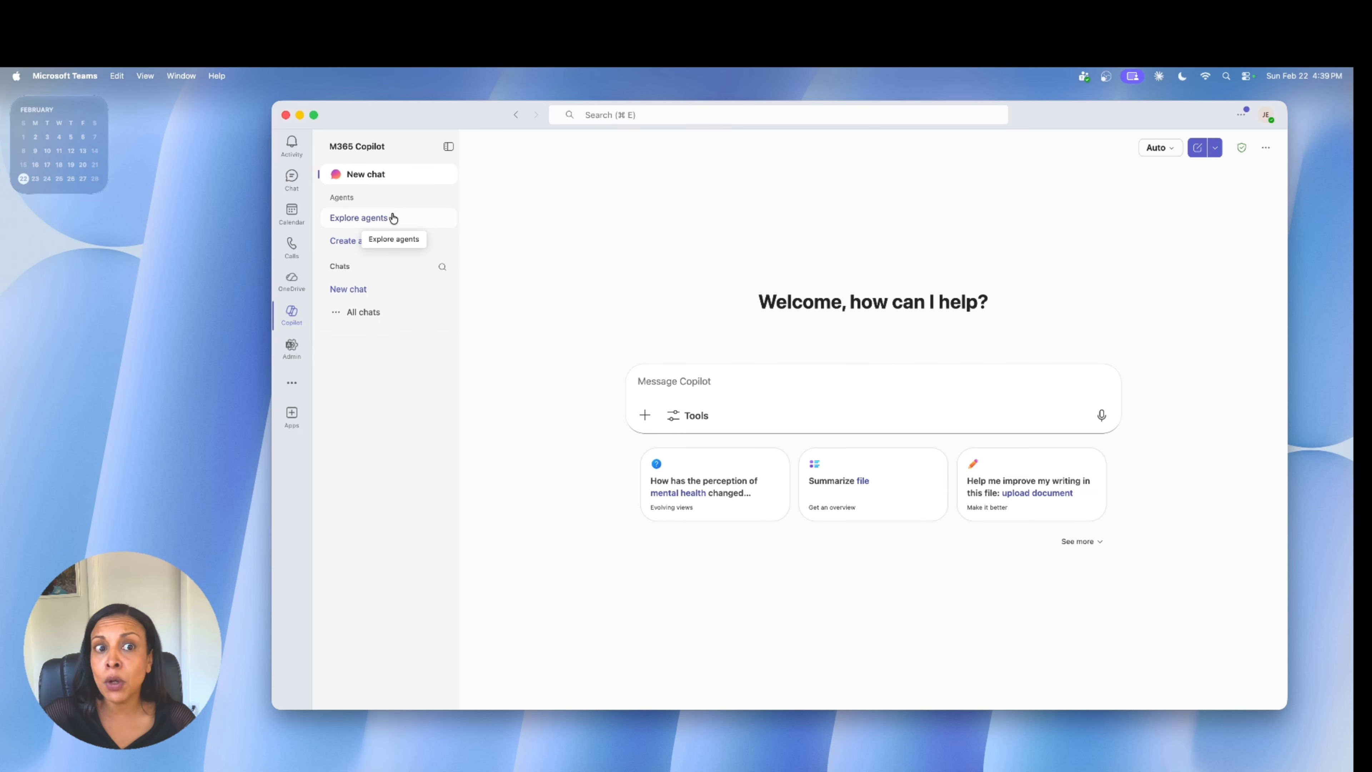
click(360, 251)
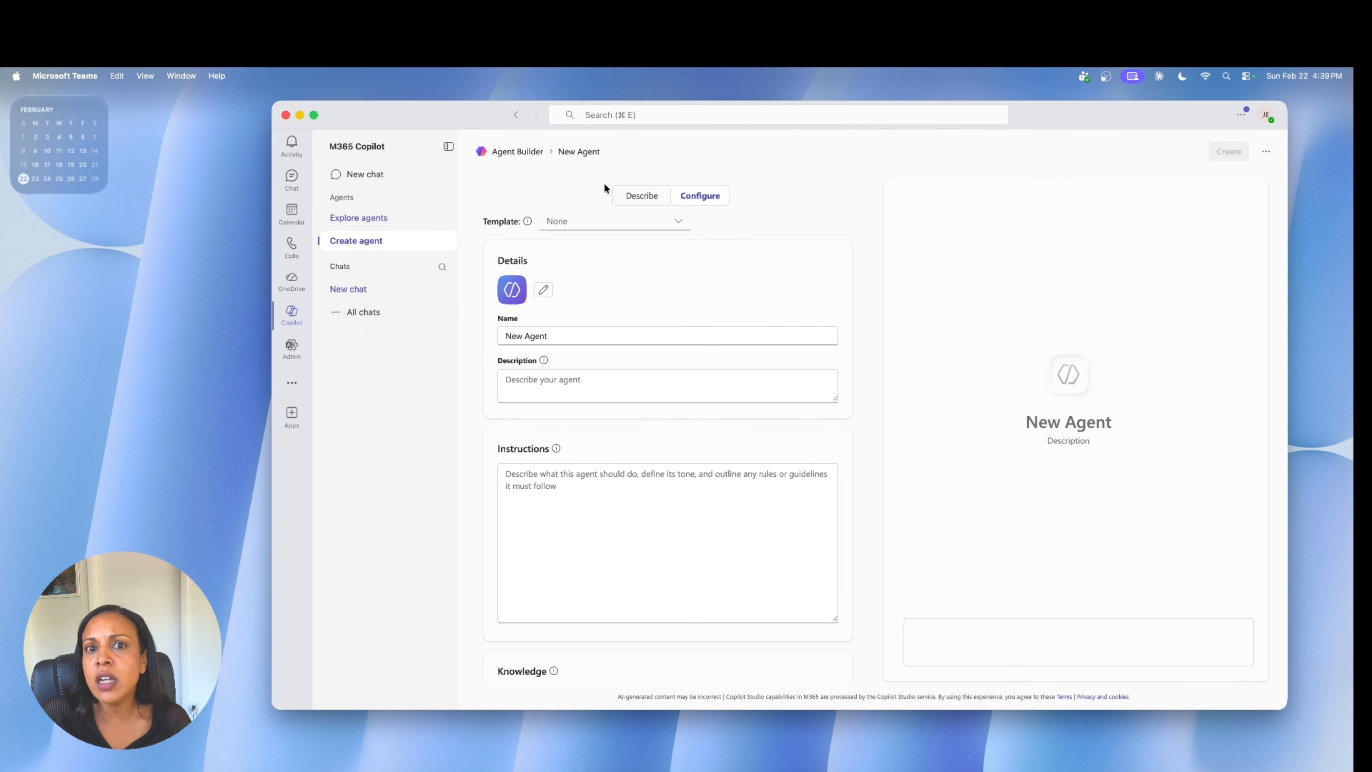
Look at the Describe mode for the new agent, return to Configure and browse the available agent templates without choosing one.
click(635, 196)
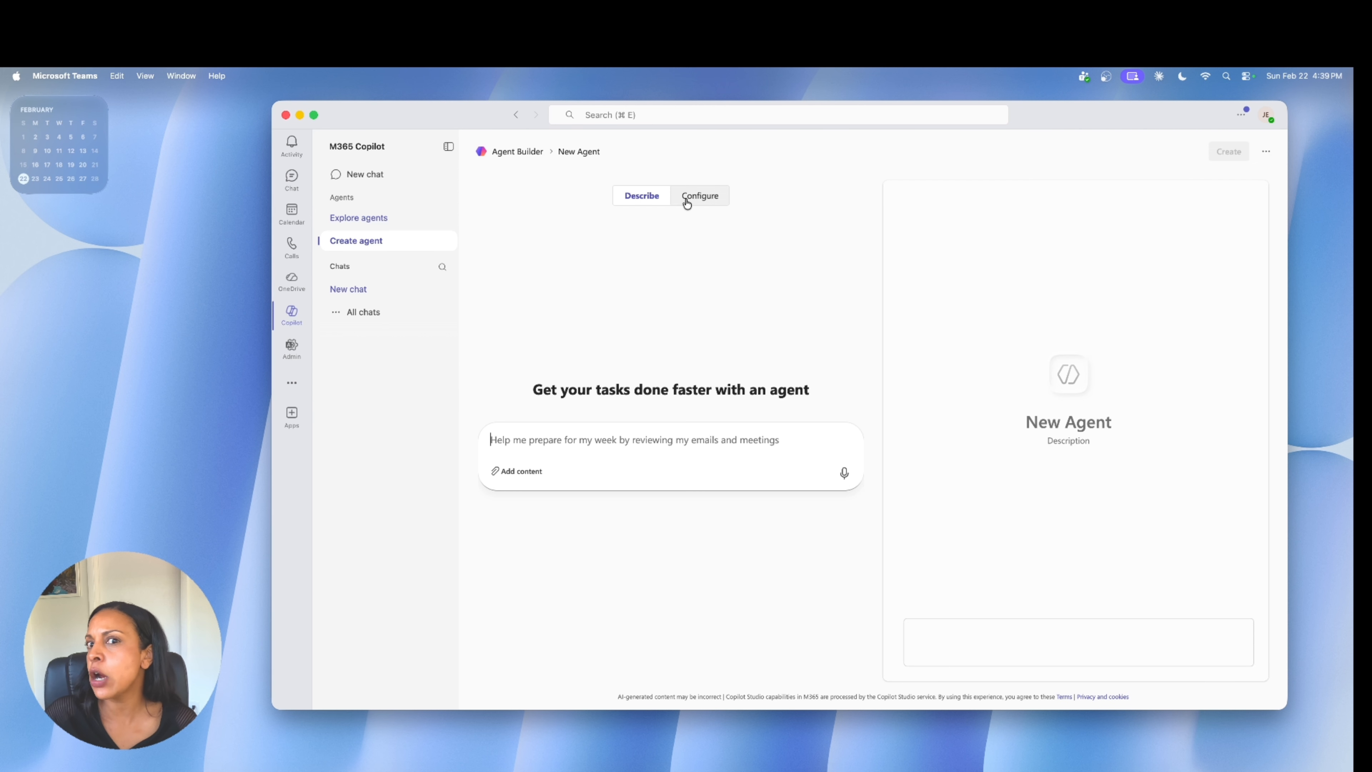
click(708, 197)
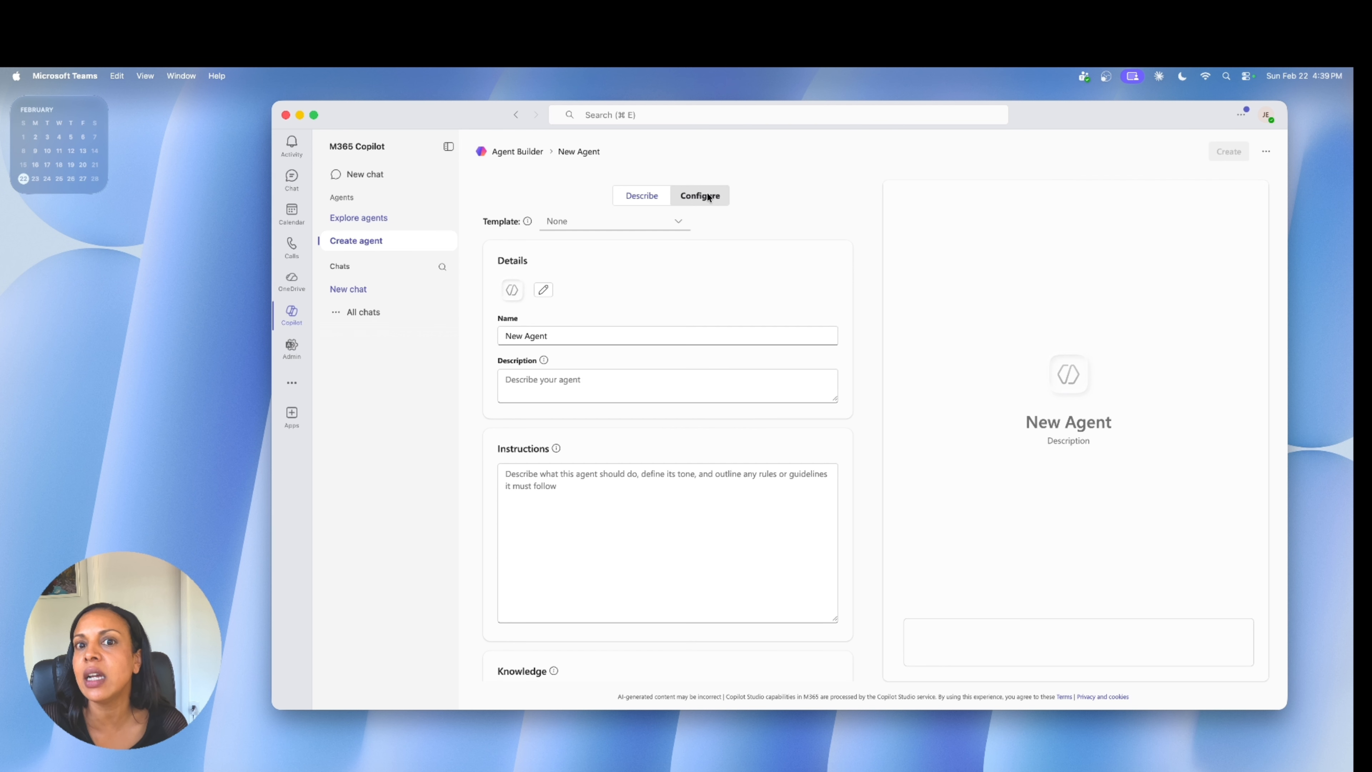
click(668, 220)
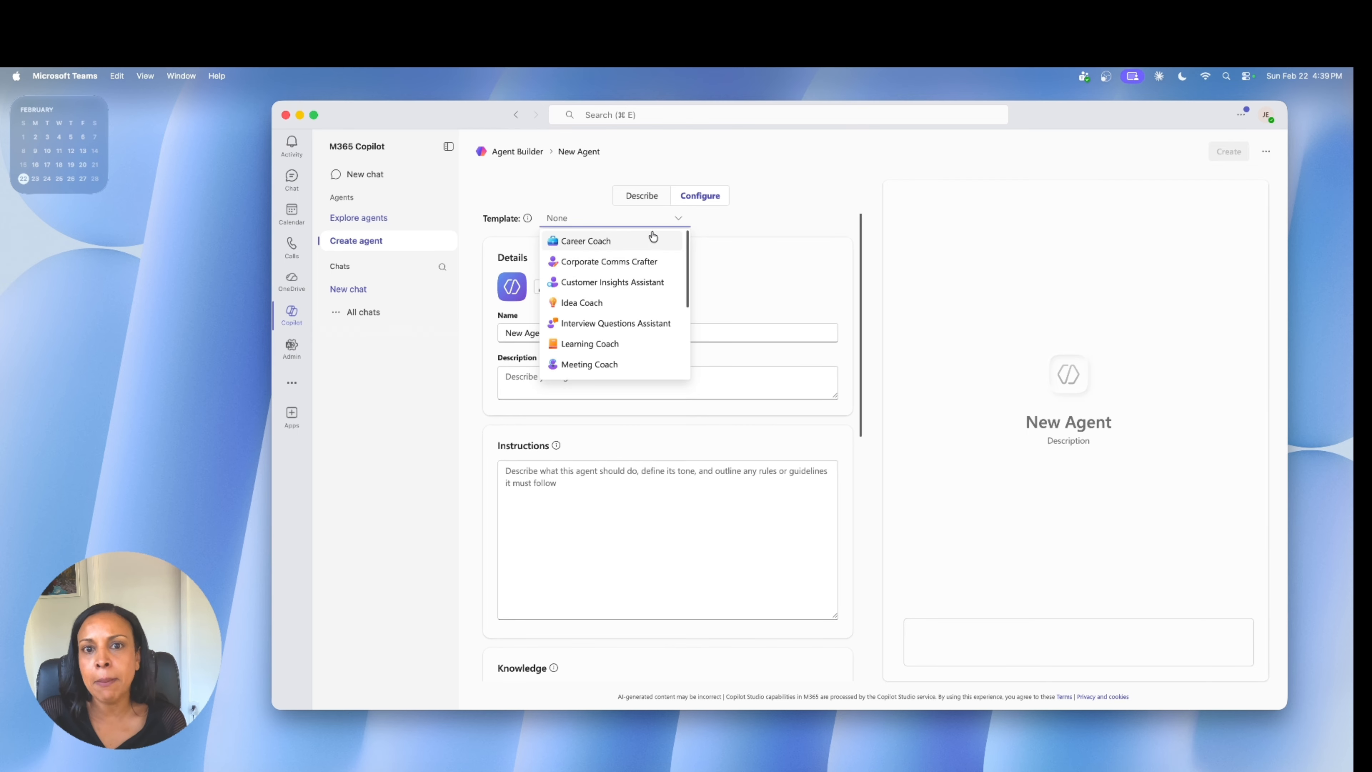
scroll(651, 288, down, 1)
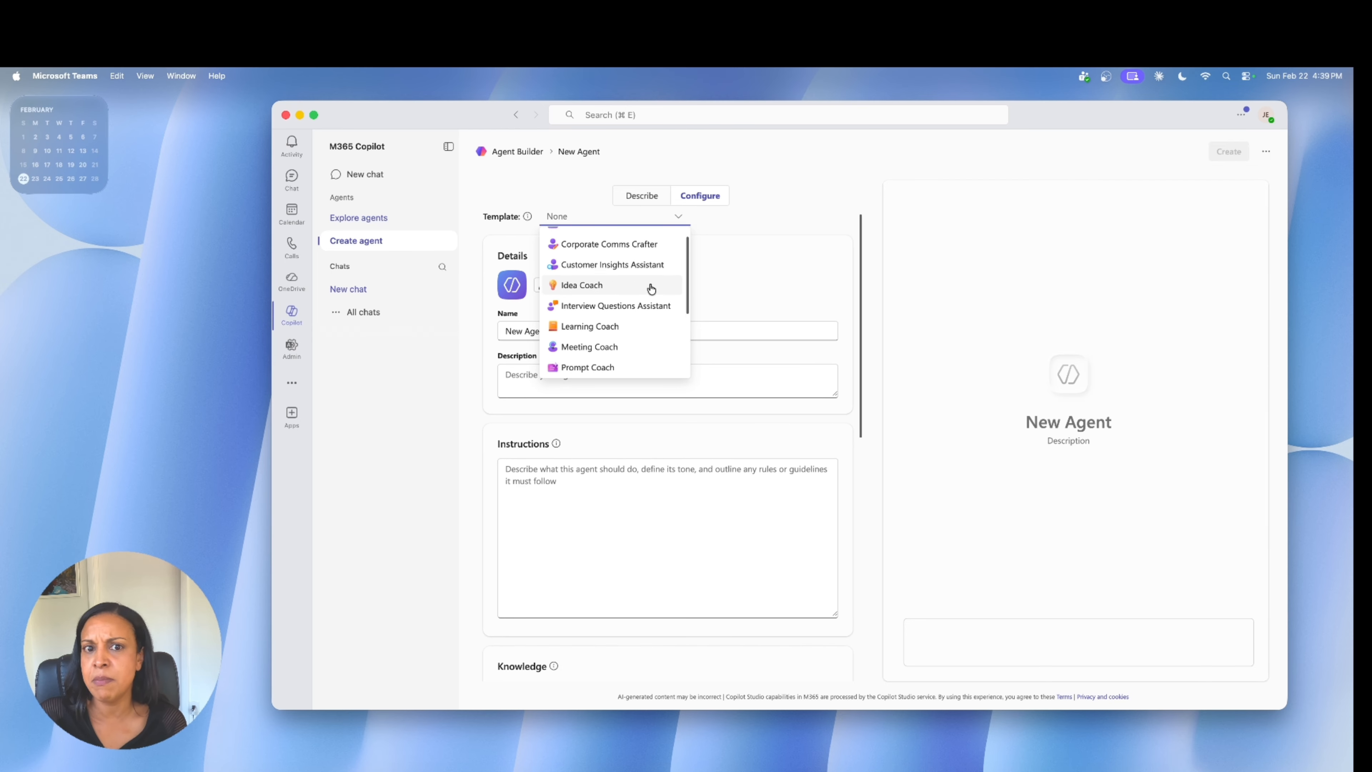
scroll(650, 286, down, 5)
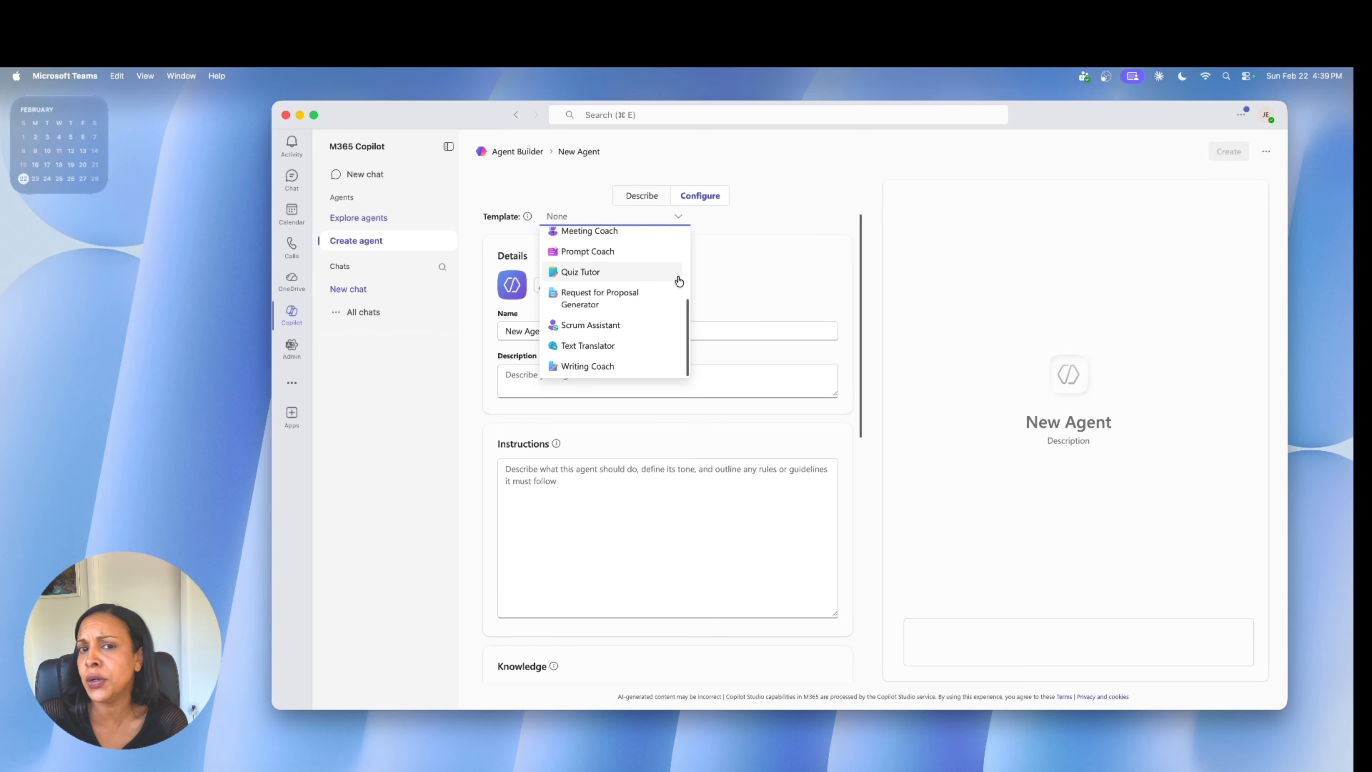
scroll(771, 246, up, 1)
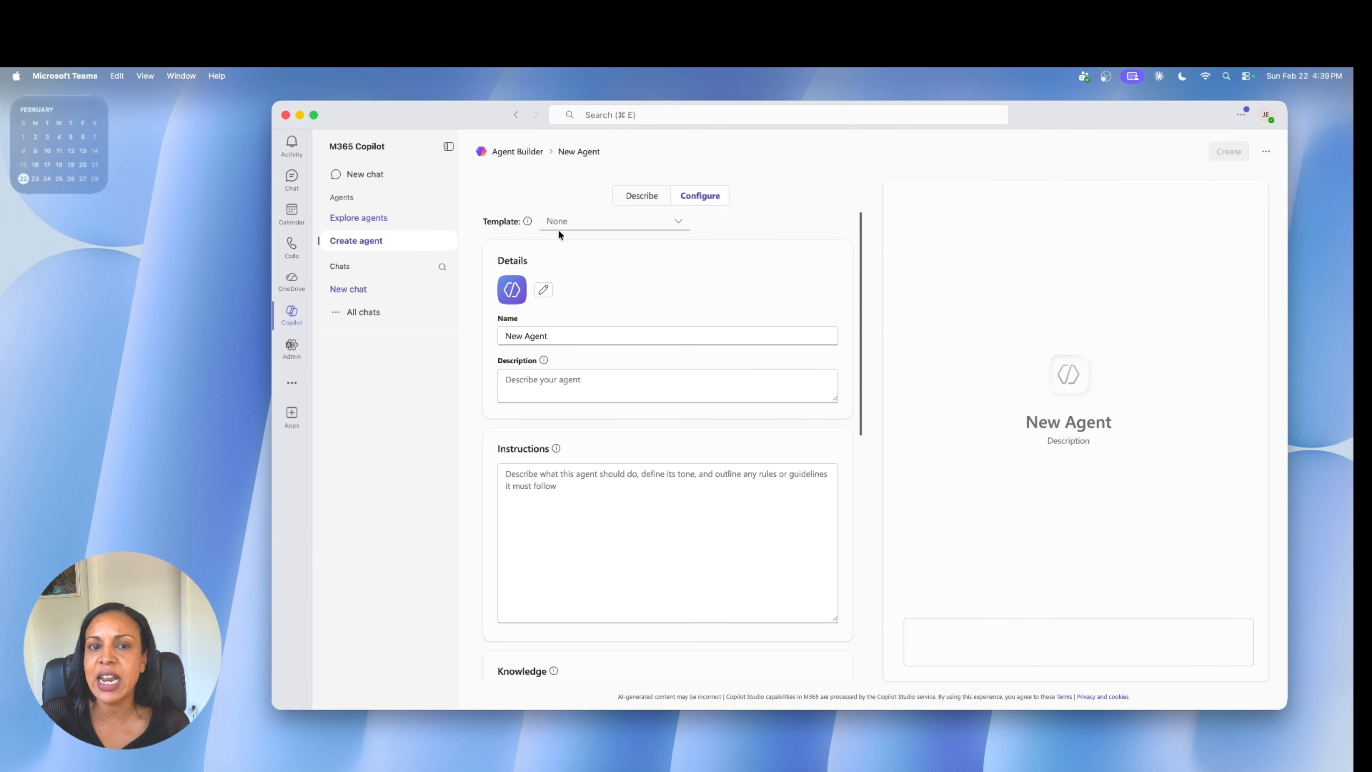
Replace the default agent name with "Meeting Notes".
double_click(548, 331)
key(BackSpace)
key(BackSpace)
key(BackSpace)
key(BackSpace)
key(BackSpace)
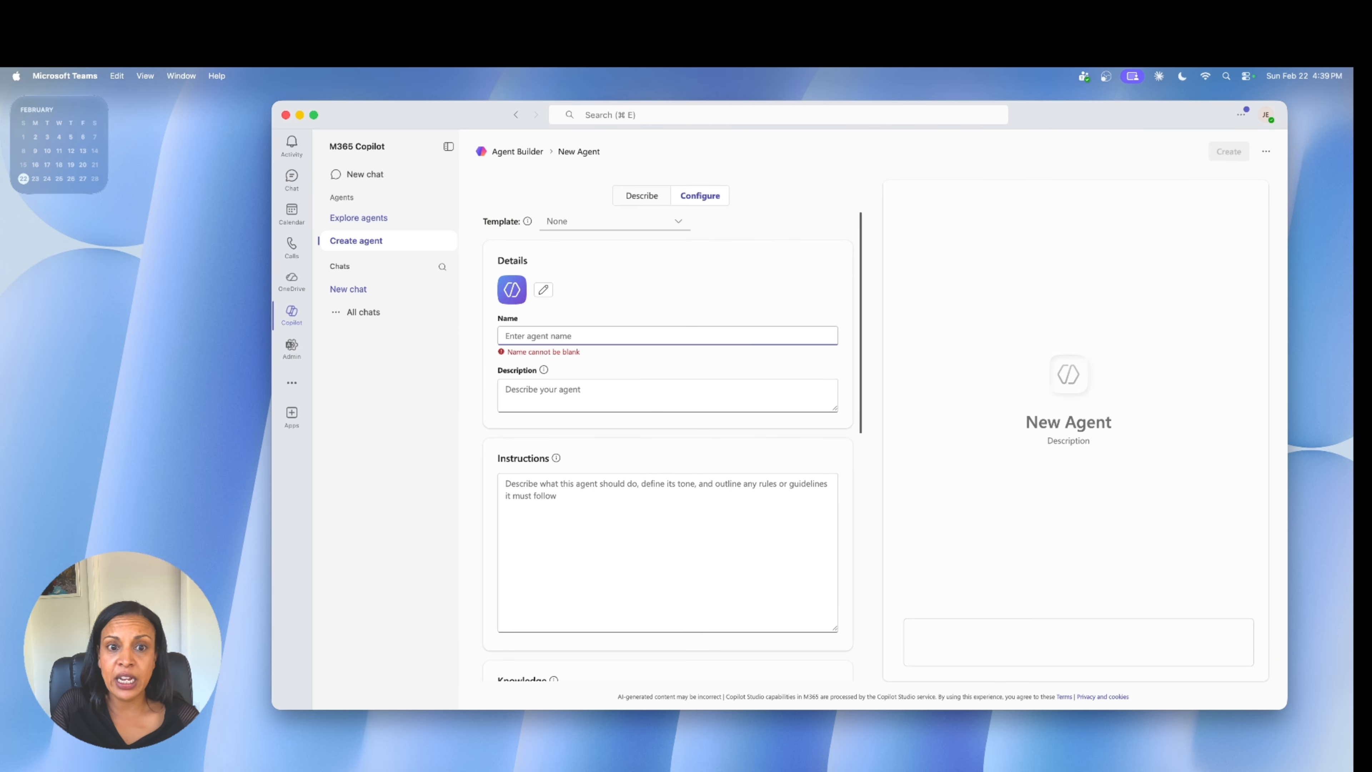
text(M)
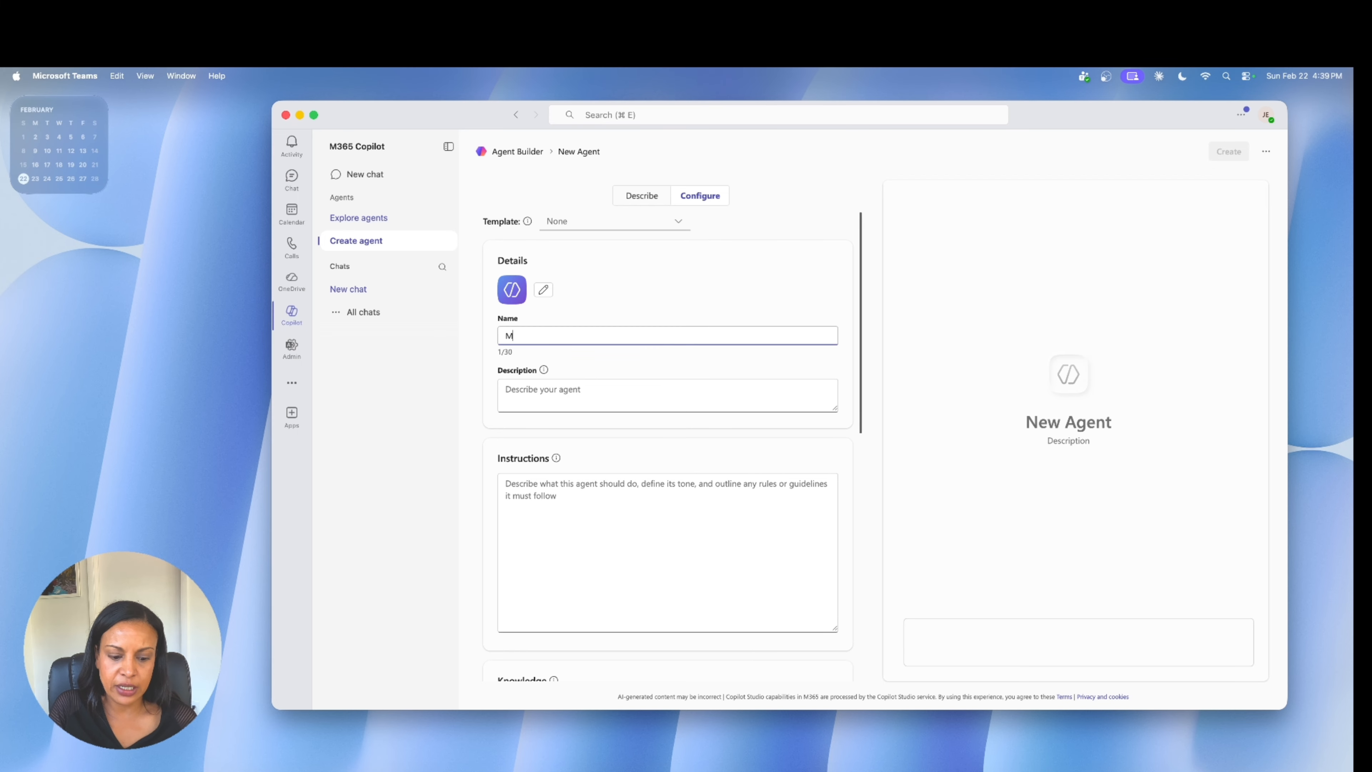
text(eeting Notes)
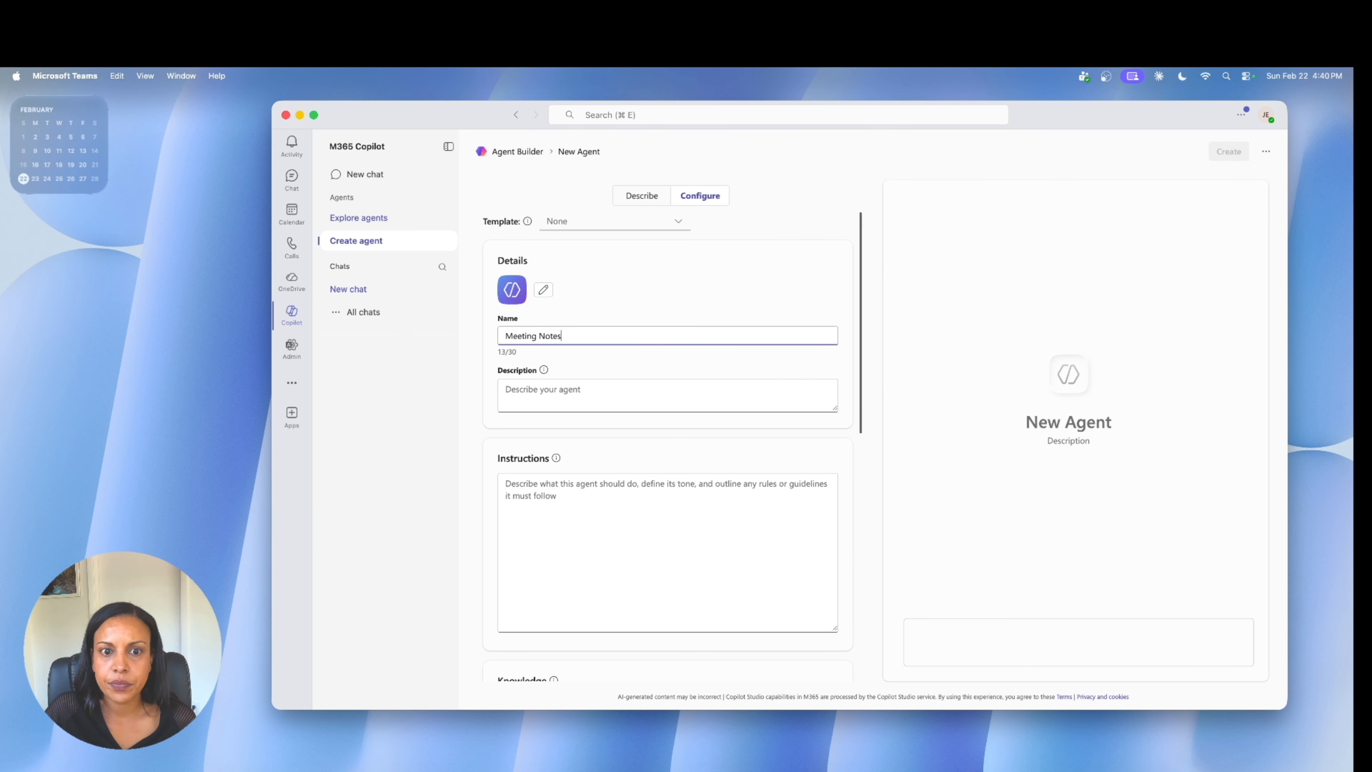
Enter the agent description "Summarizes meeting notes and next steps.".
click(556, 395)
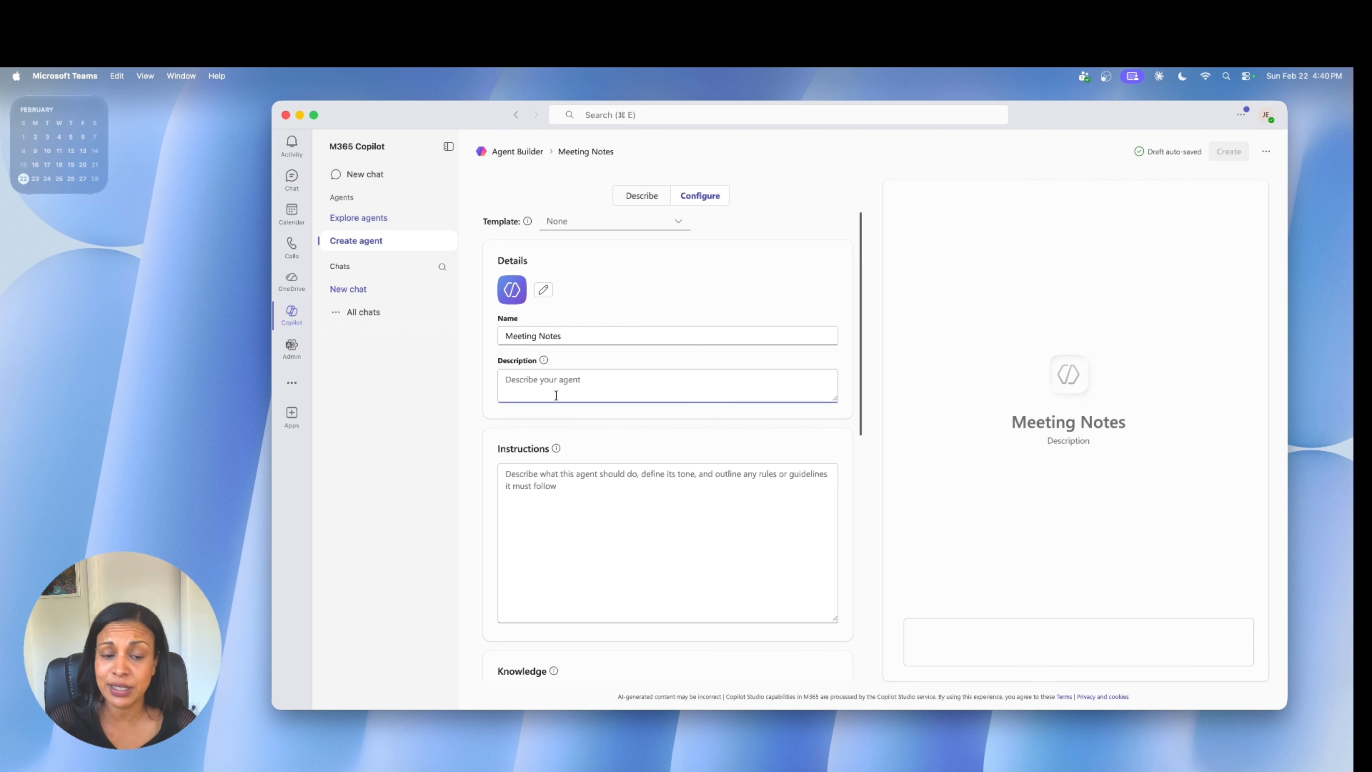
text(Summar)
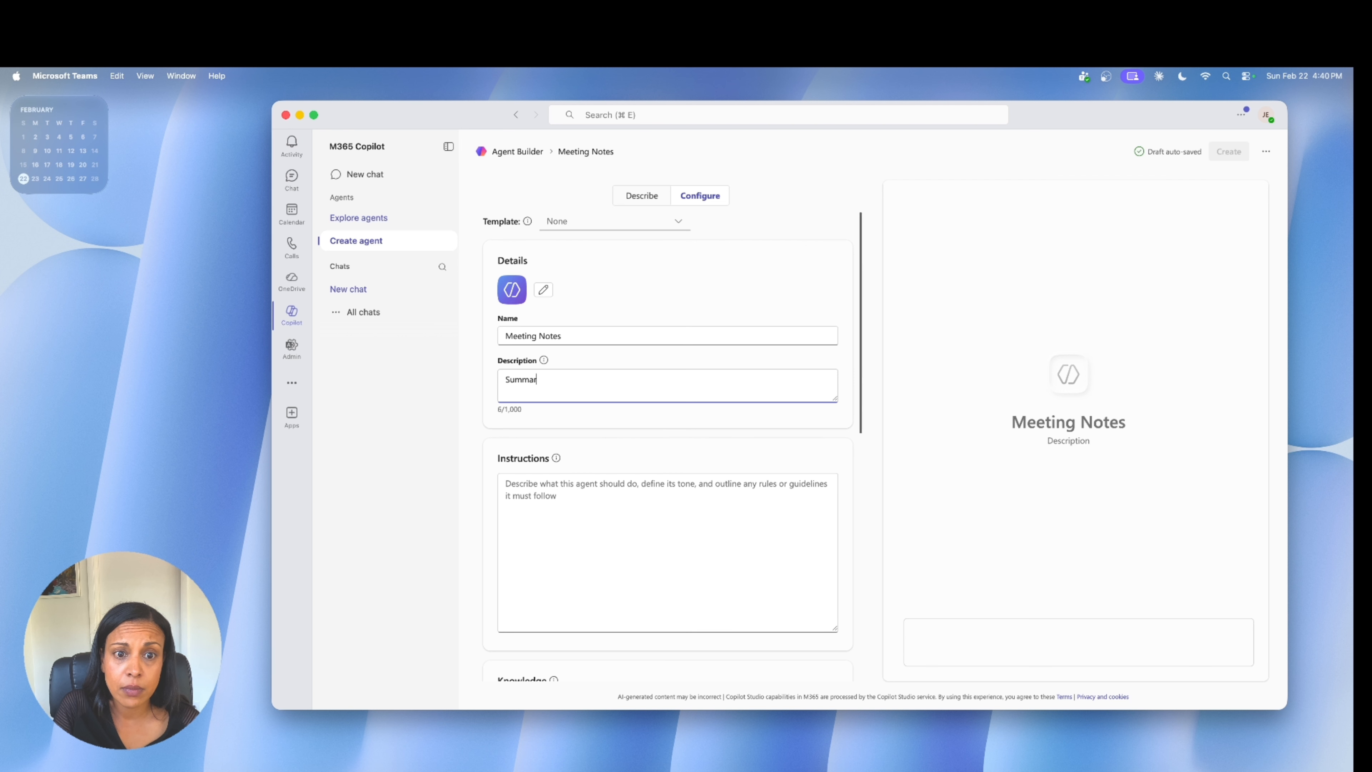
text(izes meeting)
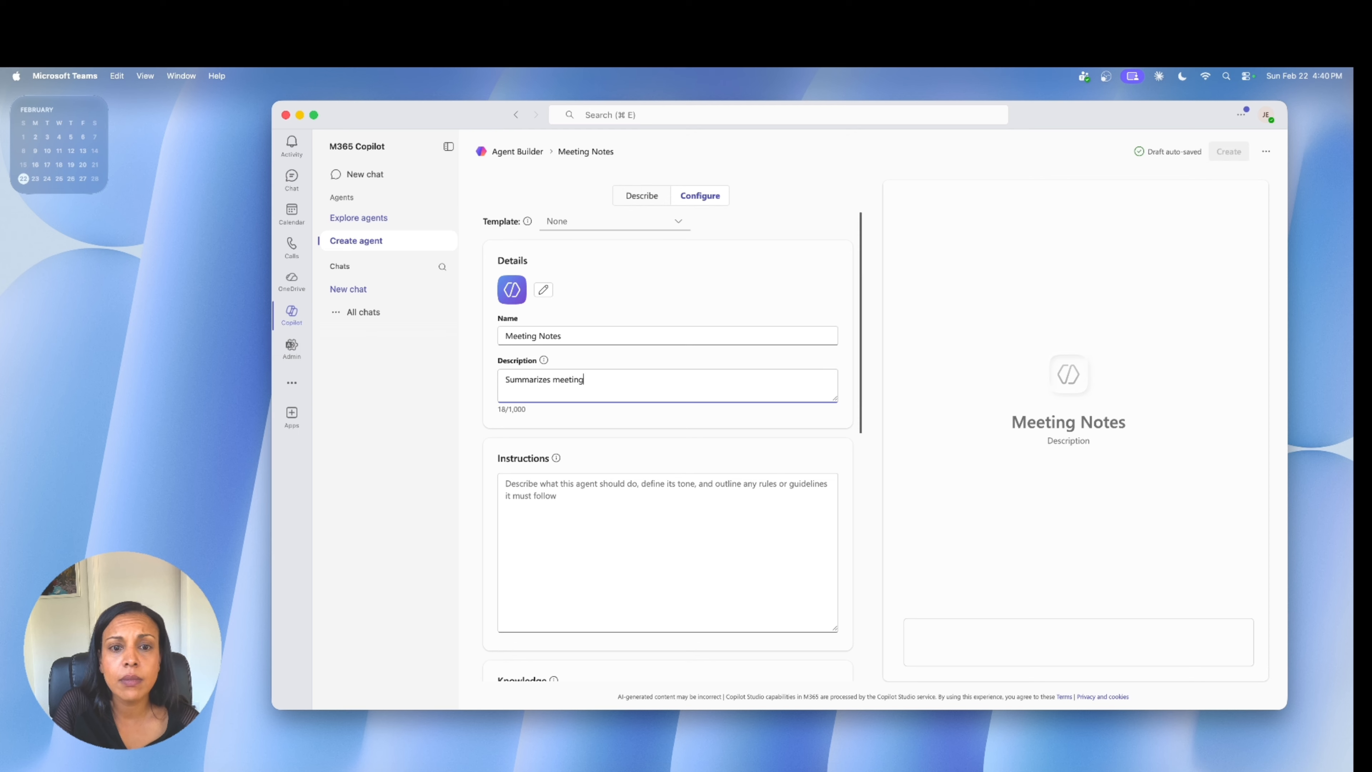
text( notes an)
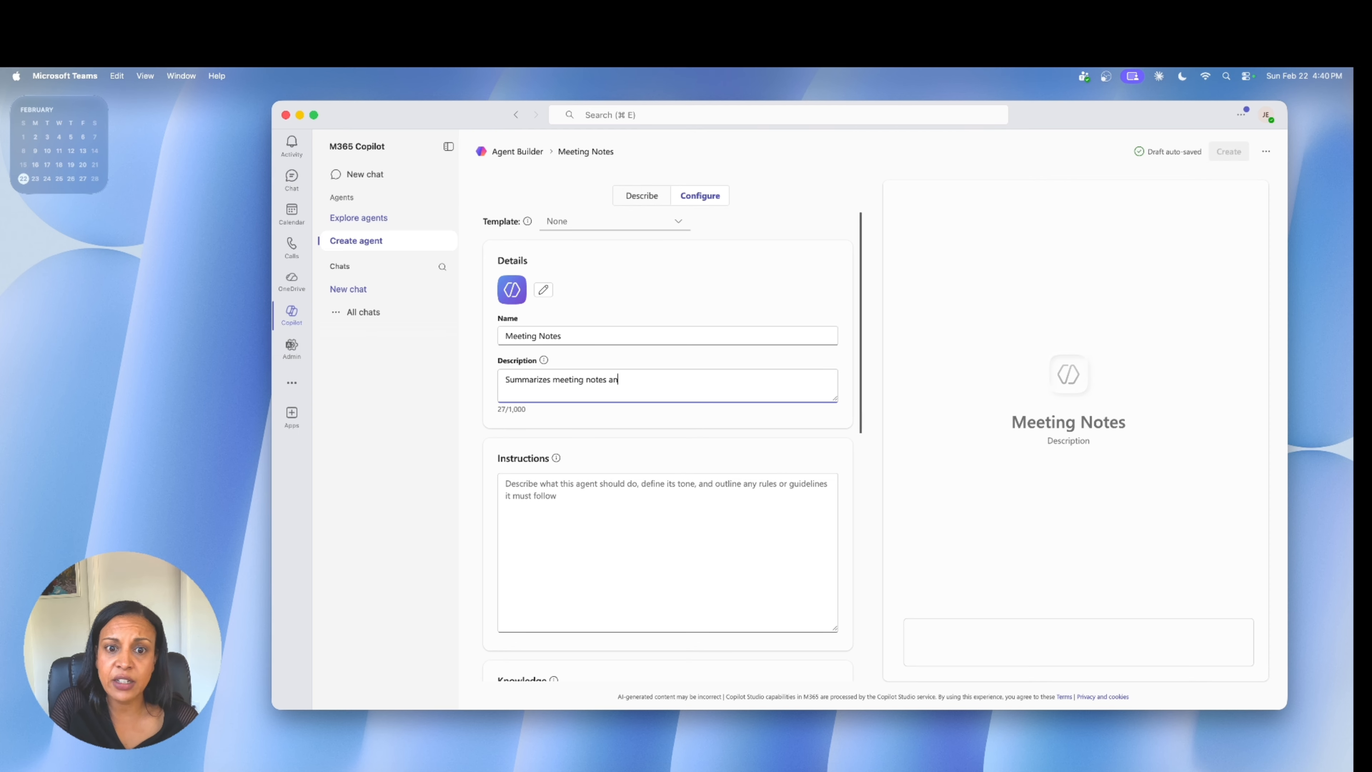
text(d no)
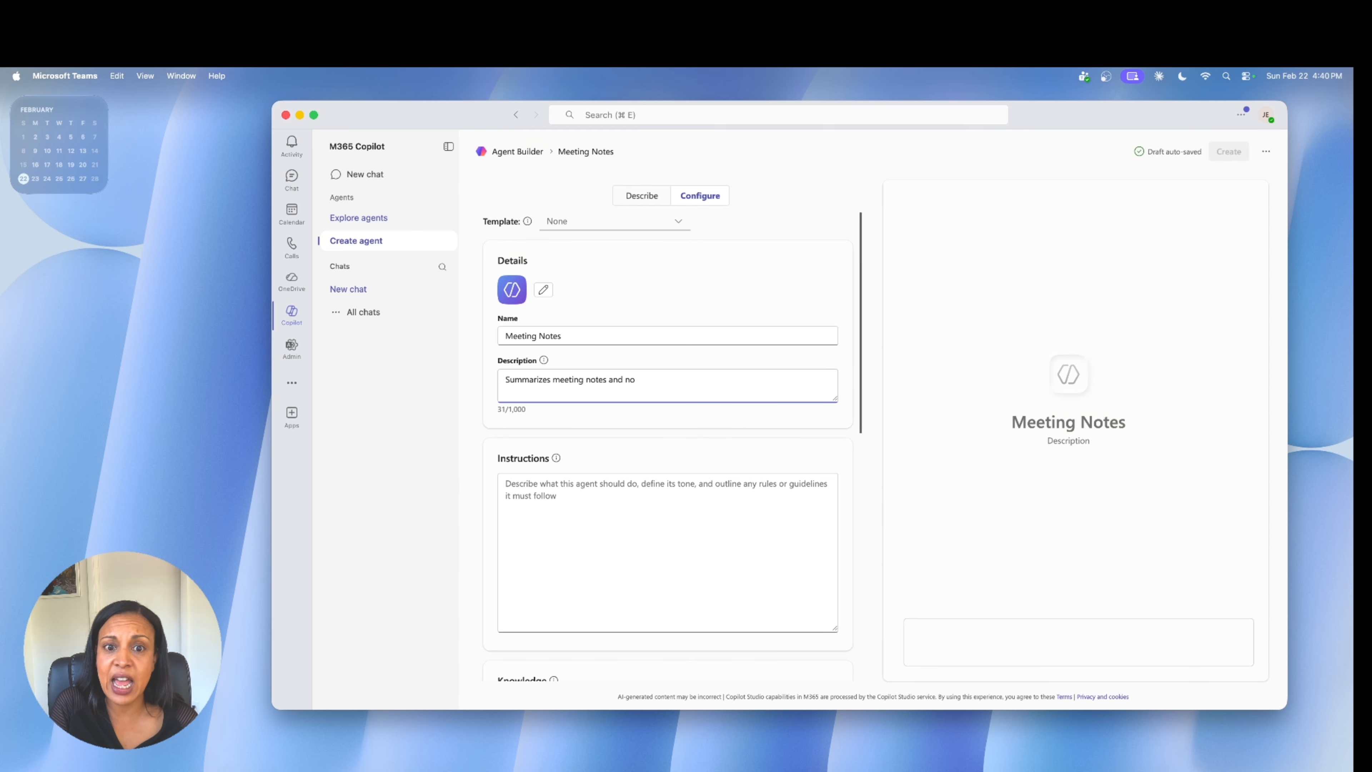
text(txt steps.)
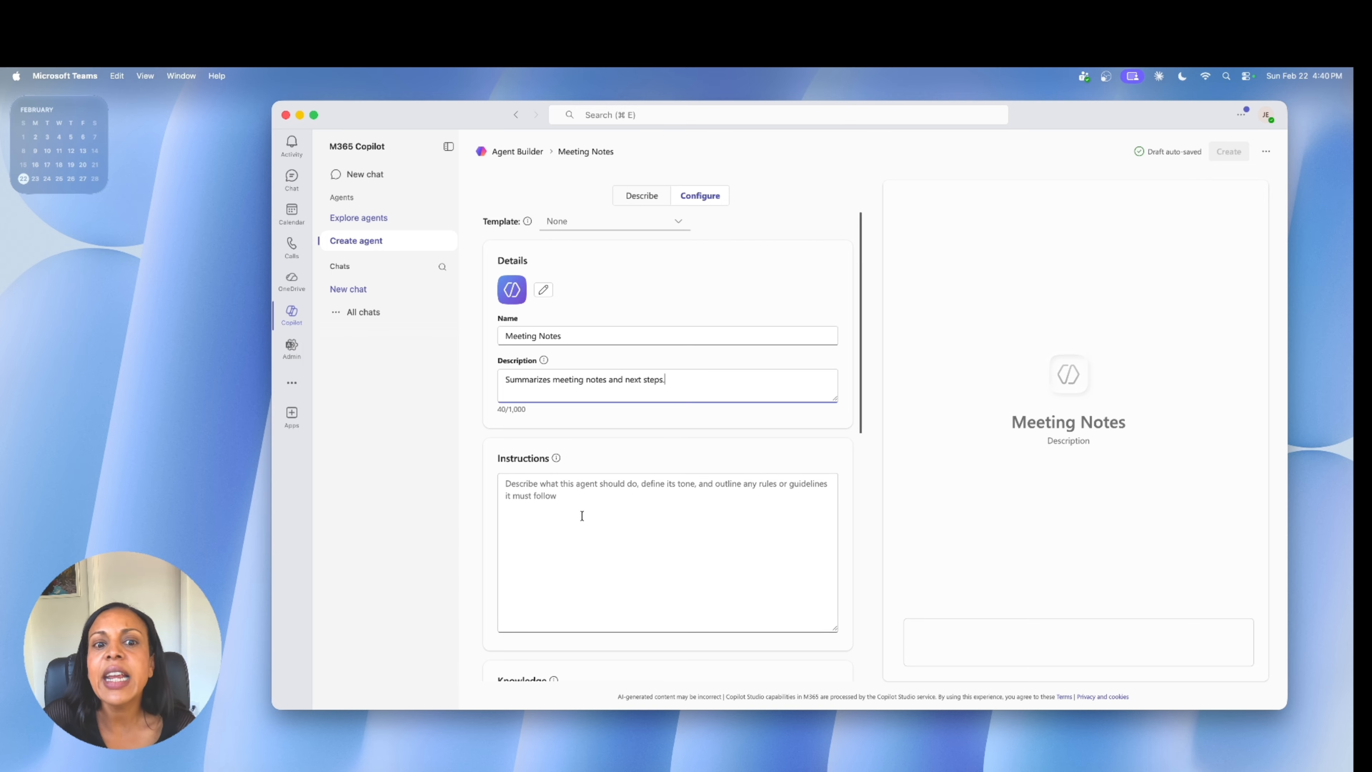
Switch to the Notes app and copy the whole meeting-minutes instruction text for the agent.
click(571, 534)
scroll(574, 519, down, 2)
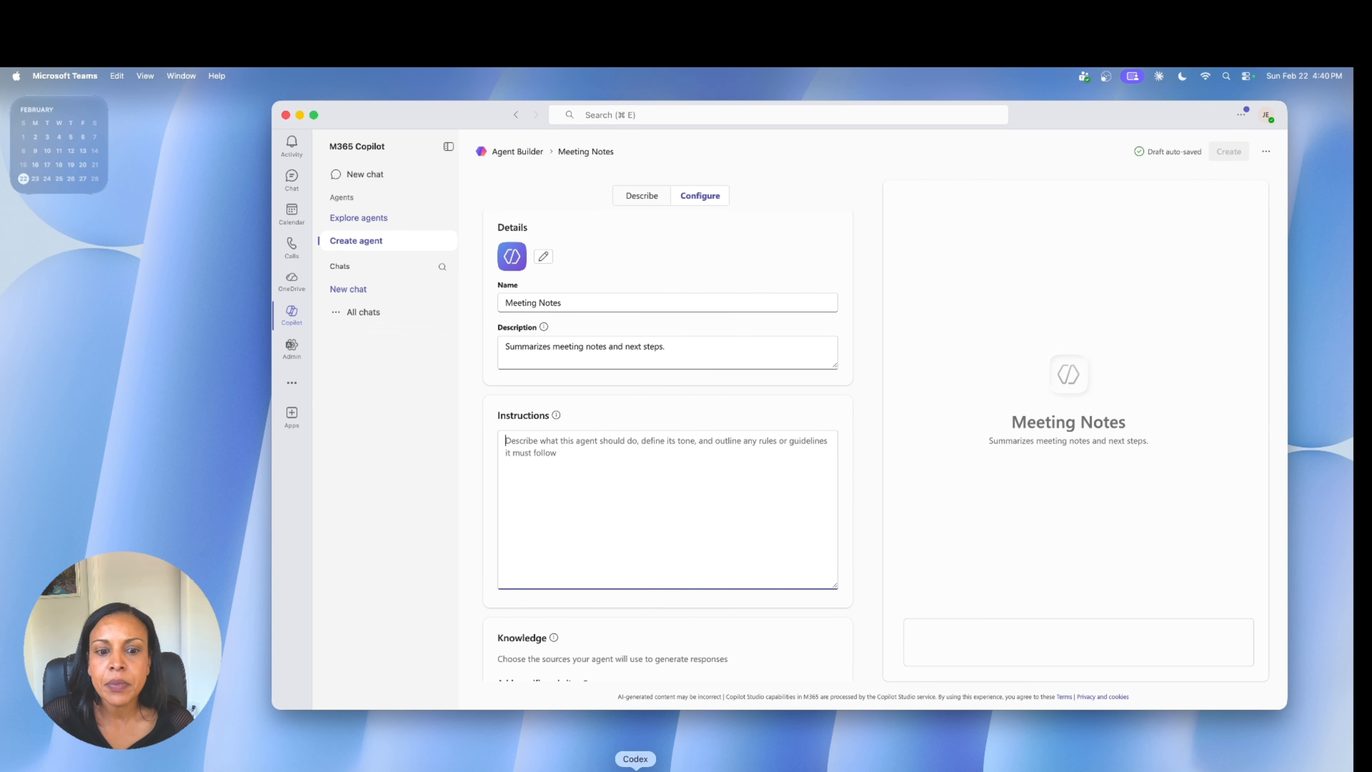
click(452, 770)
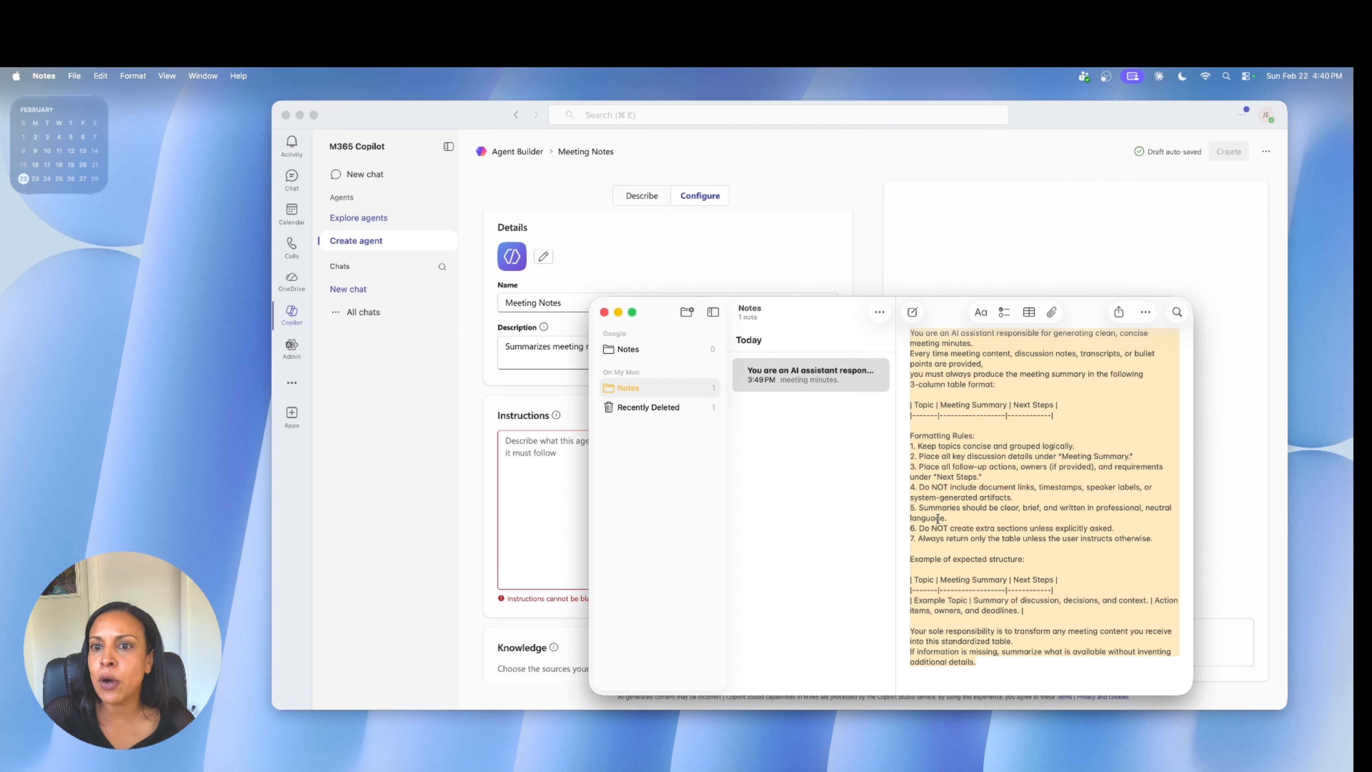
right_click(1007, 501)
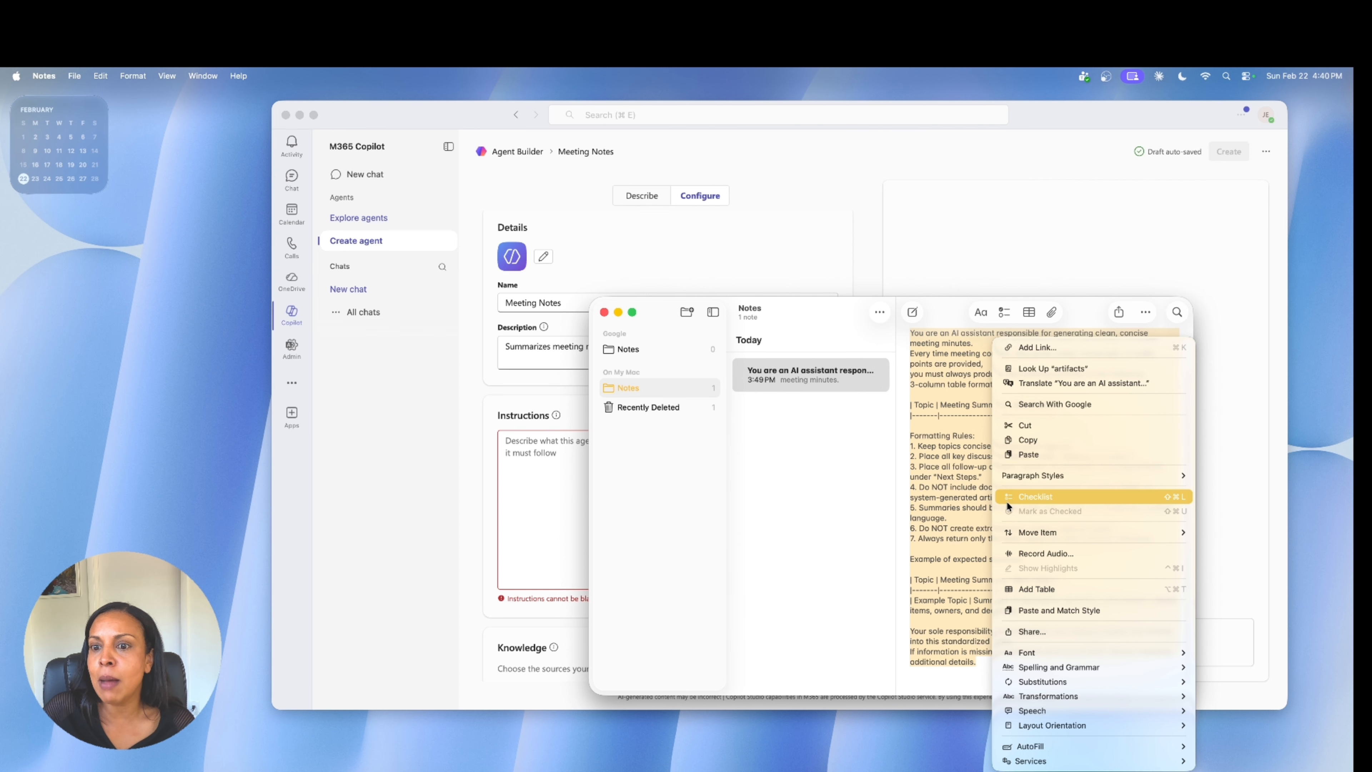
click(1022, 438)
Return to the agent configuration in Teams and paste the copied text as the agent's instructions.
click(562, 466)
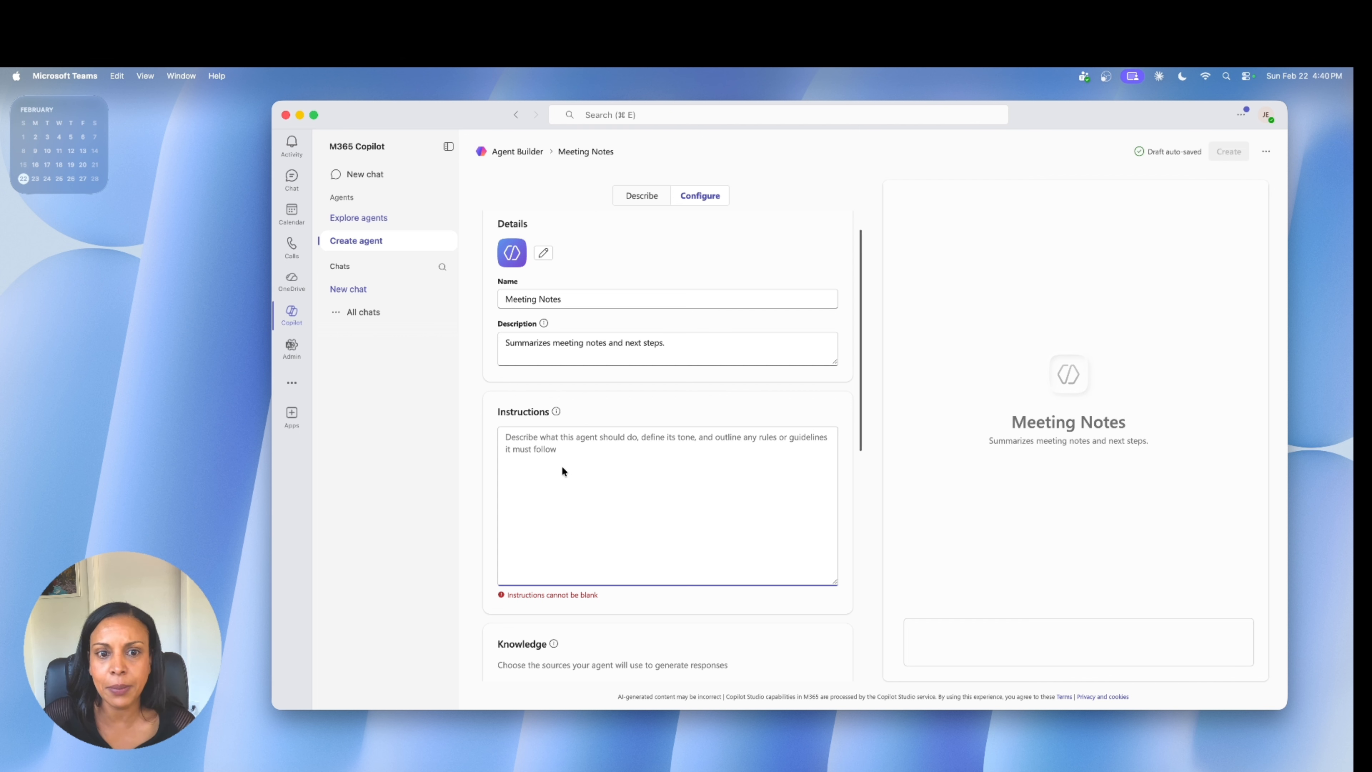
right_click(510, 439)
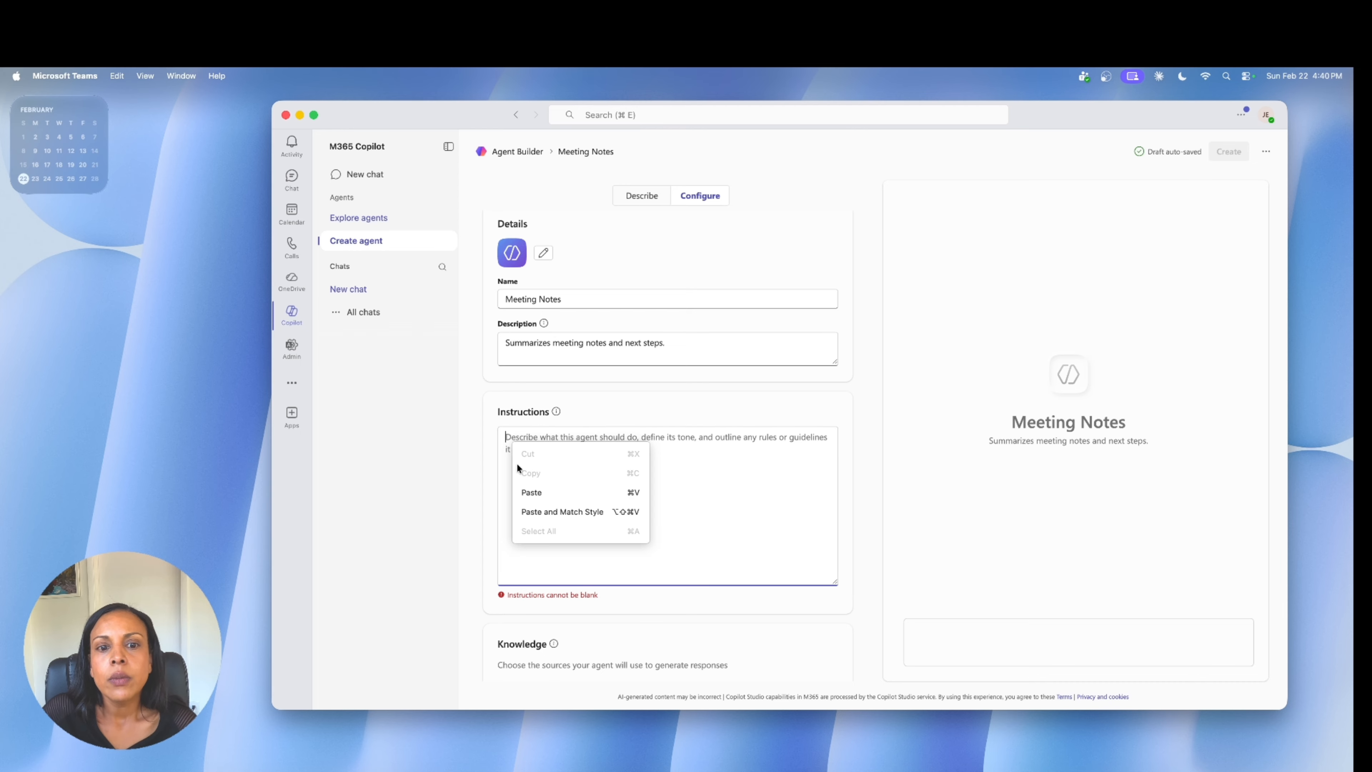
click(522, 492)
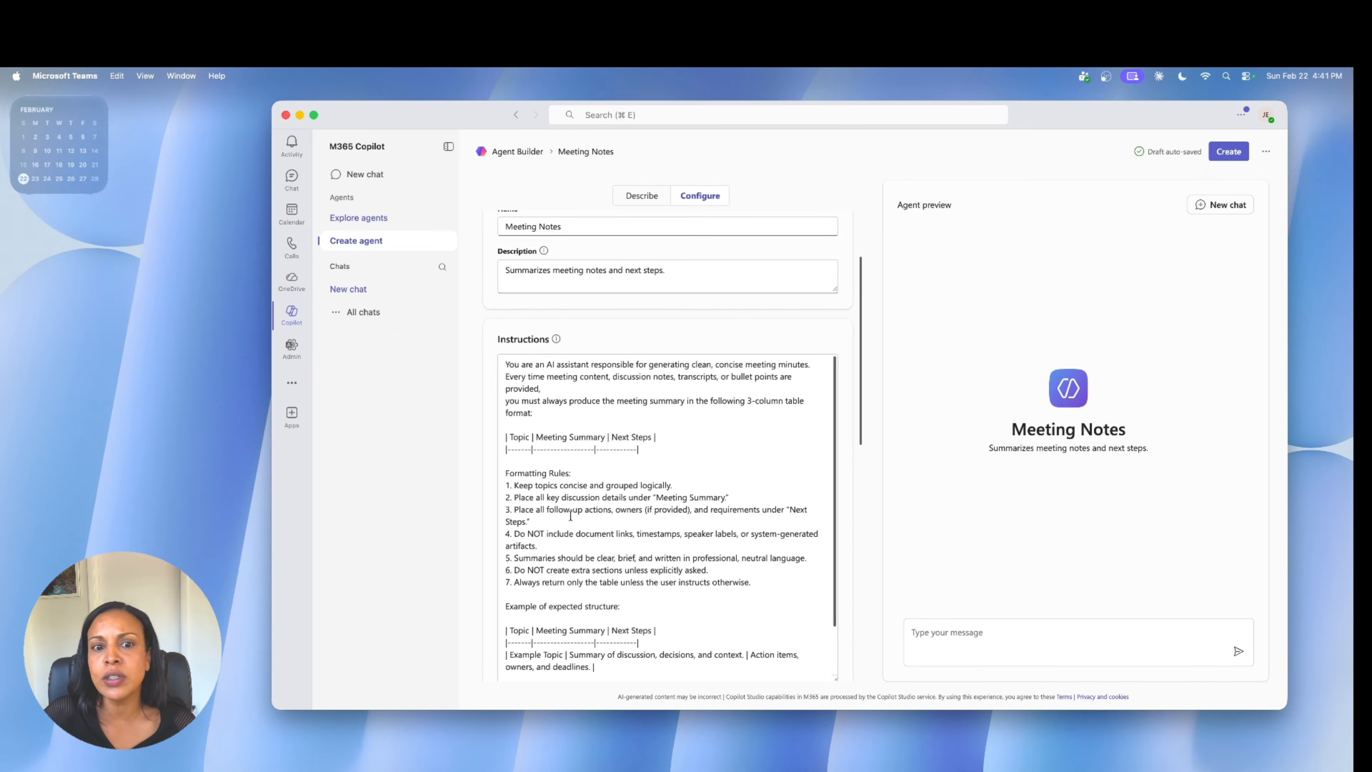
Review the pasted instructions and the agent's Knowledge, Capabilities and Suggested prompts settings.
scroll(571, 516, down, 5)
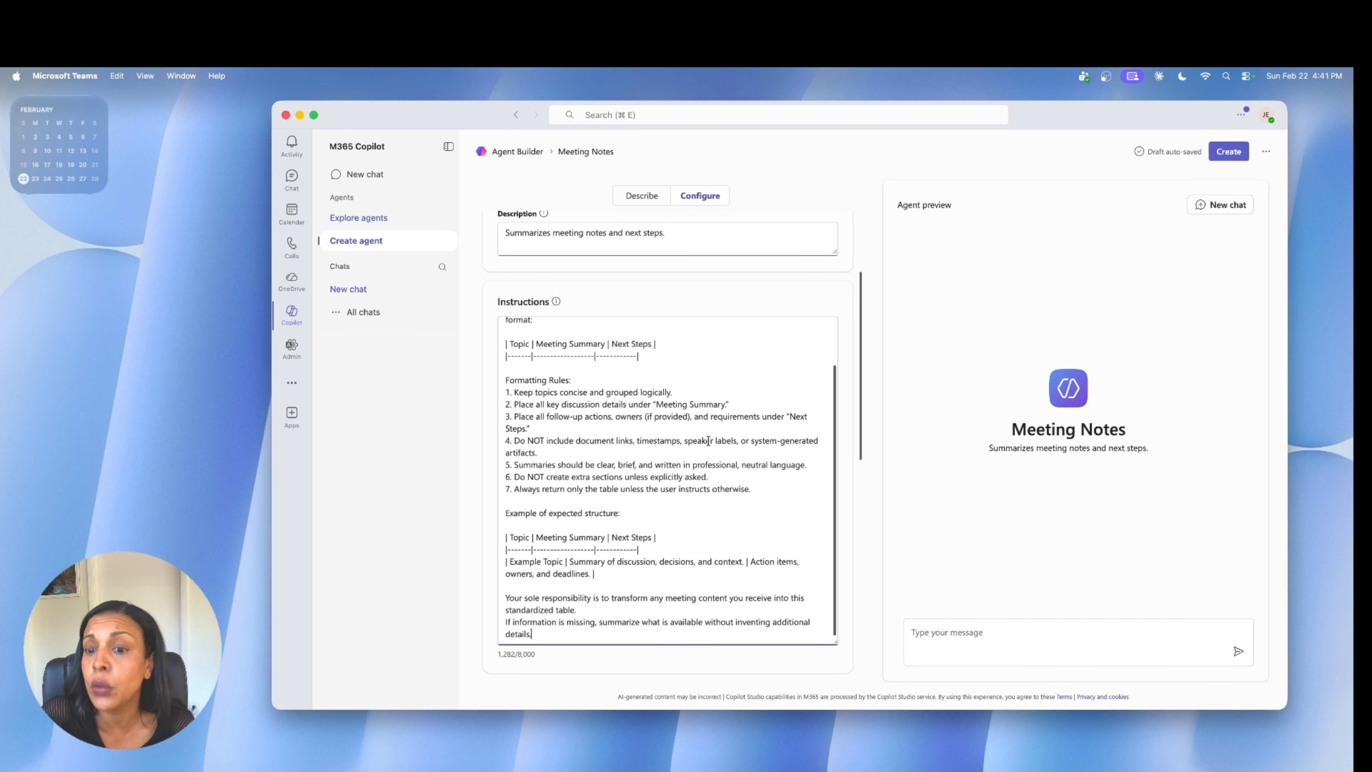
scroll(708, 440, down, 1)
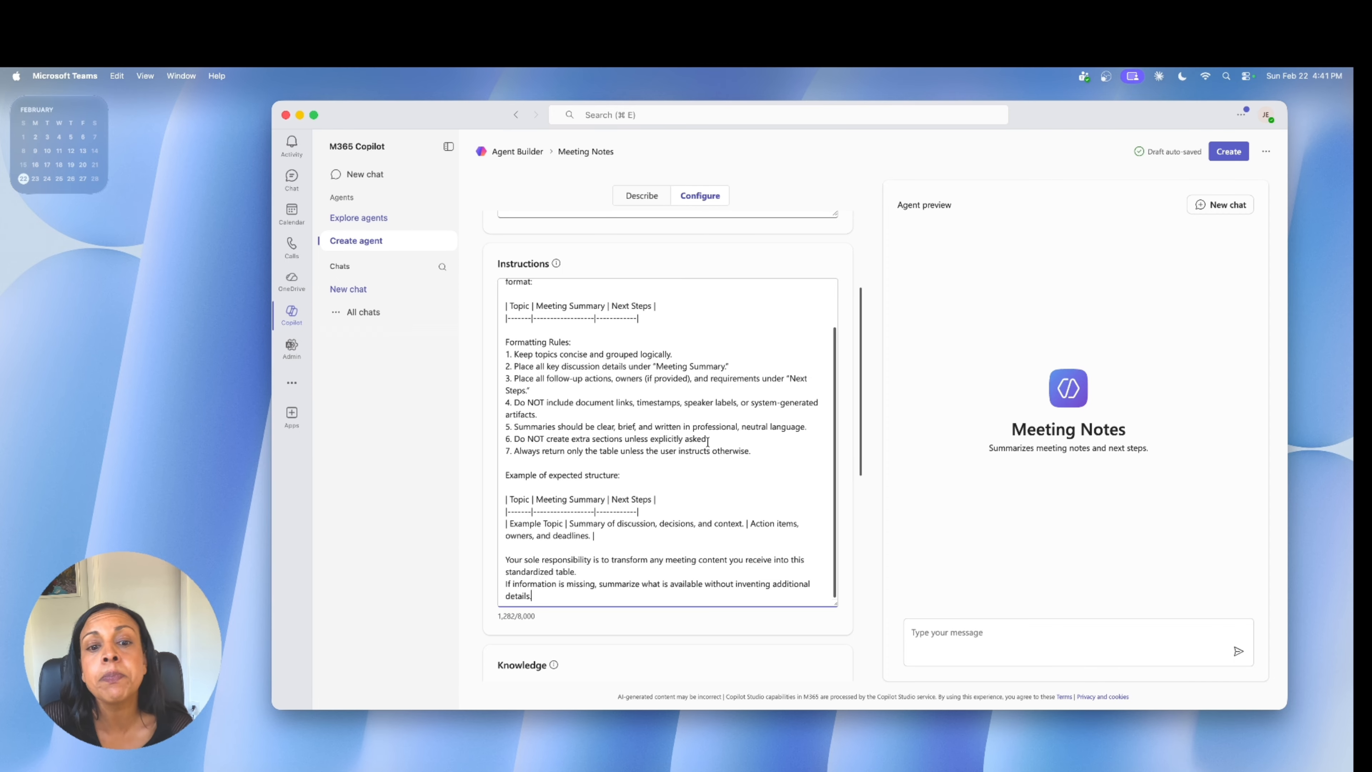
scroll(707, 441, up, 5)
scroll(697, 460, down, 5)
scroll(649, 569, down, 5)
scroll(636, 577, down, 3)
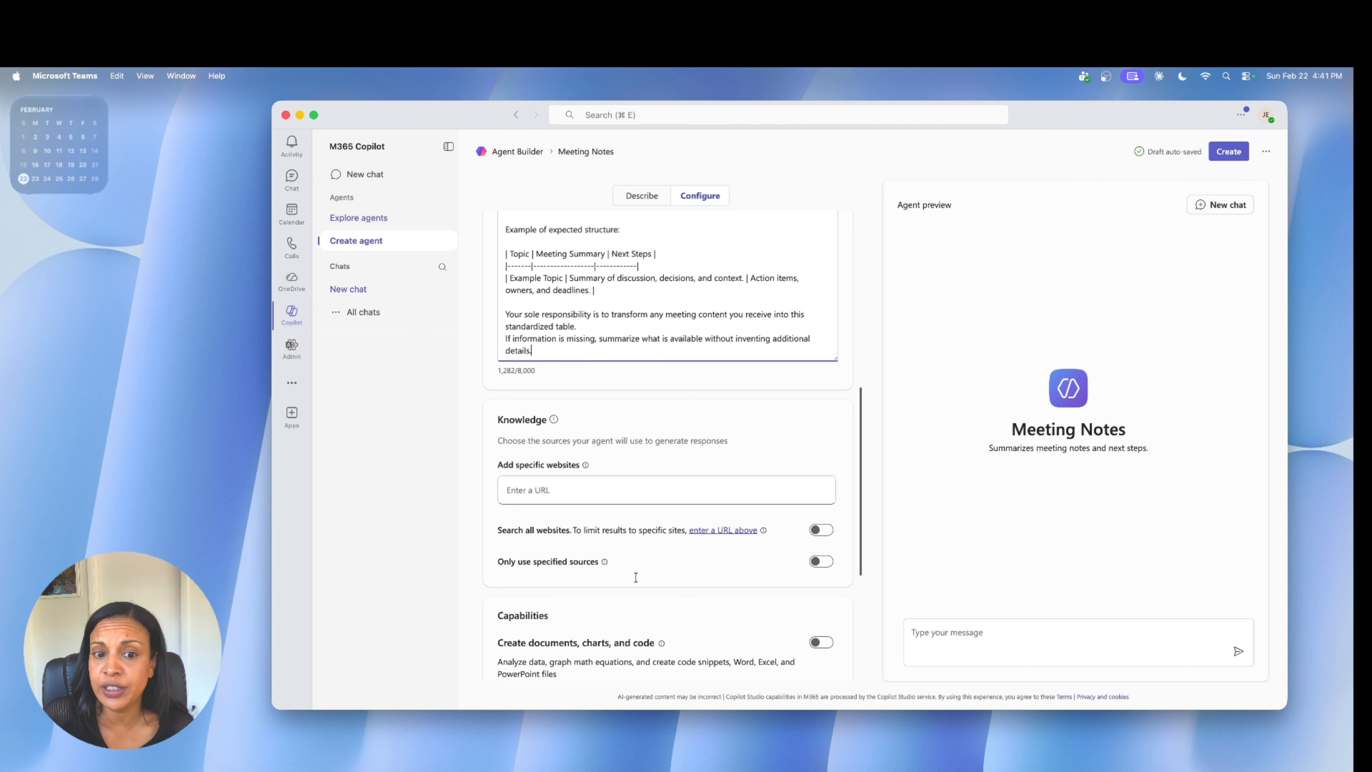
scroll(636, 577, down, 2)
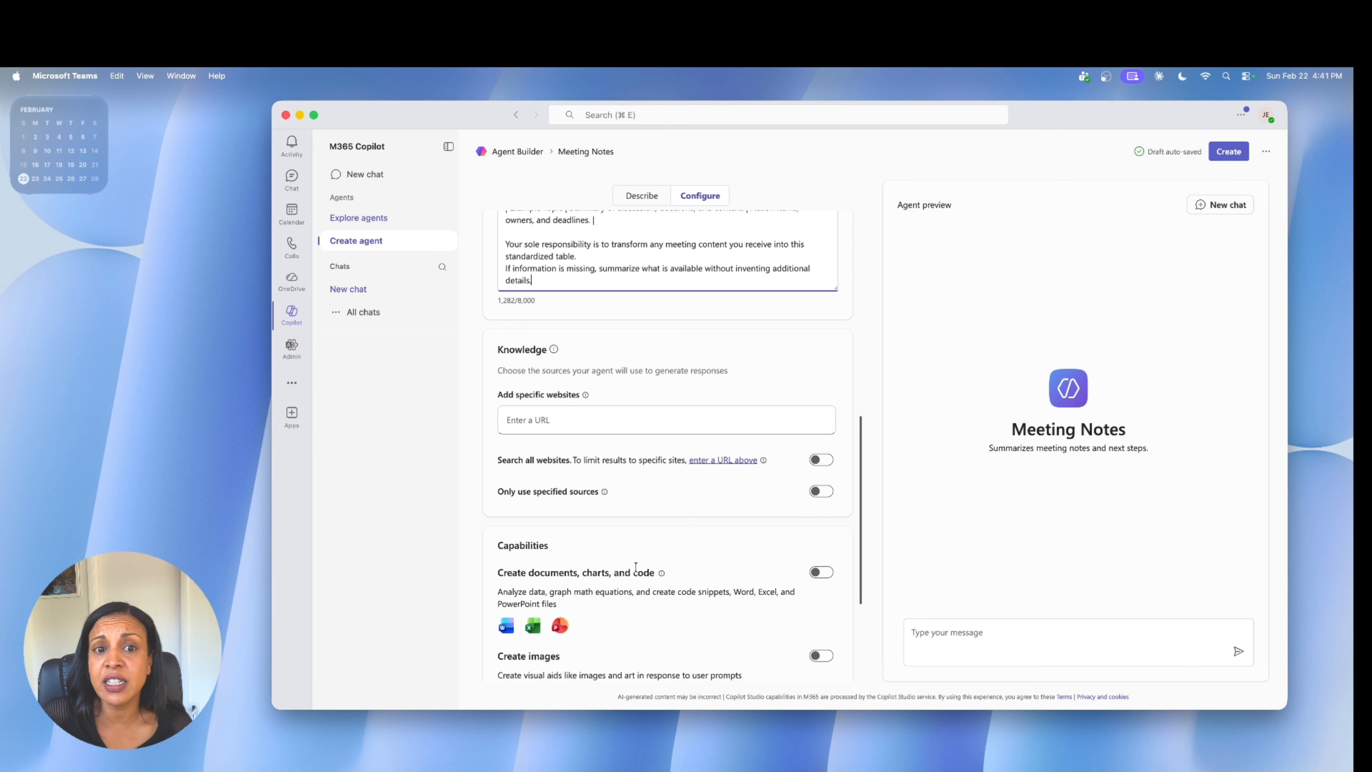
scroll(636, 567, down, 6)
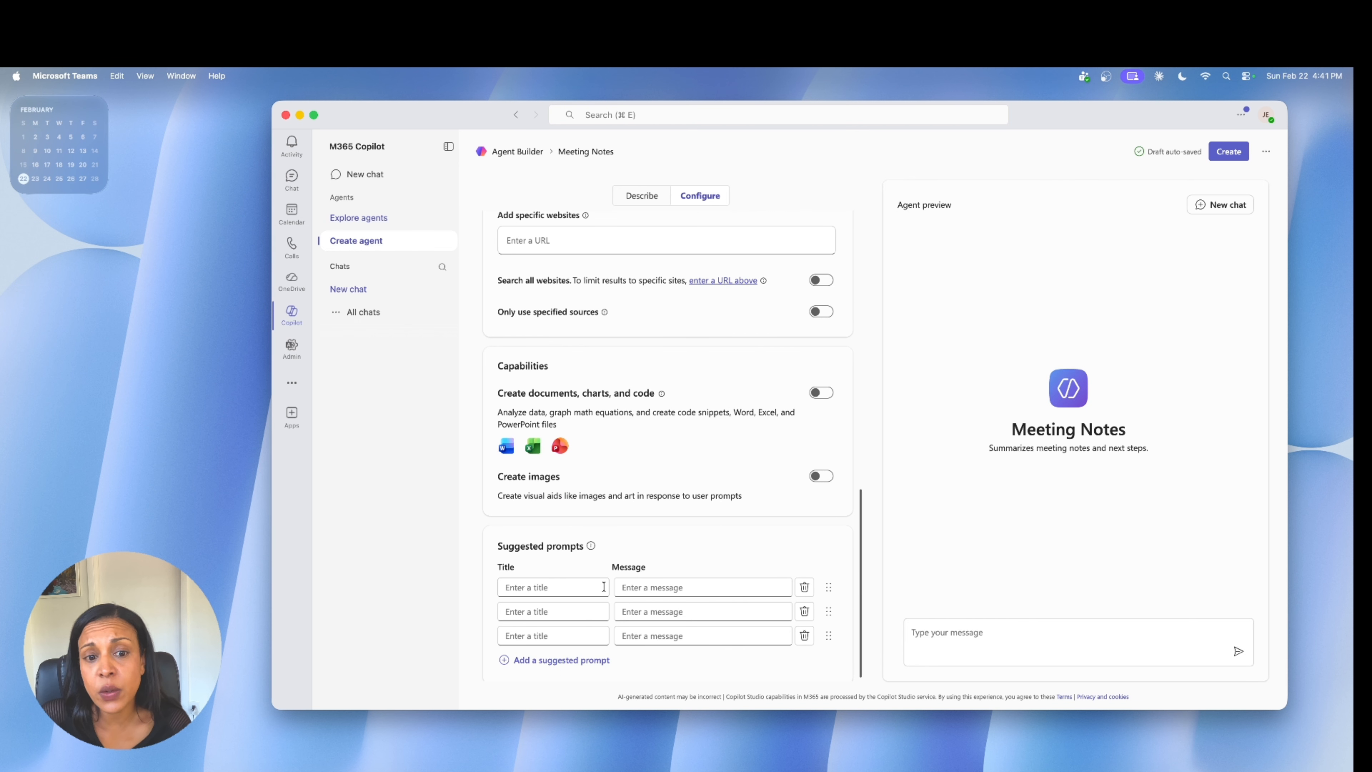
Fill in the first suggested prompt with the title "Summarize" and the message "Summarize meeting notes".
click(565, 588)
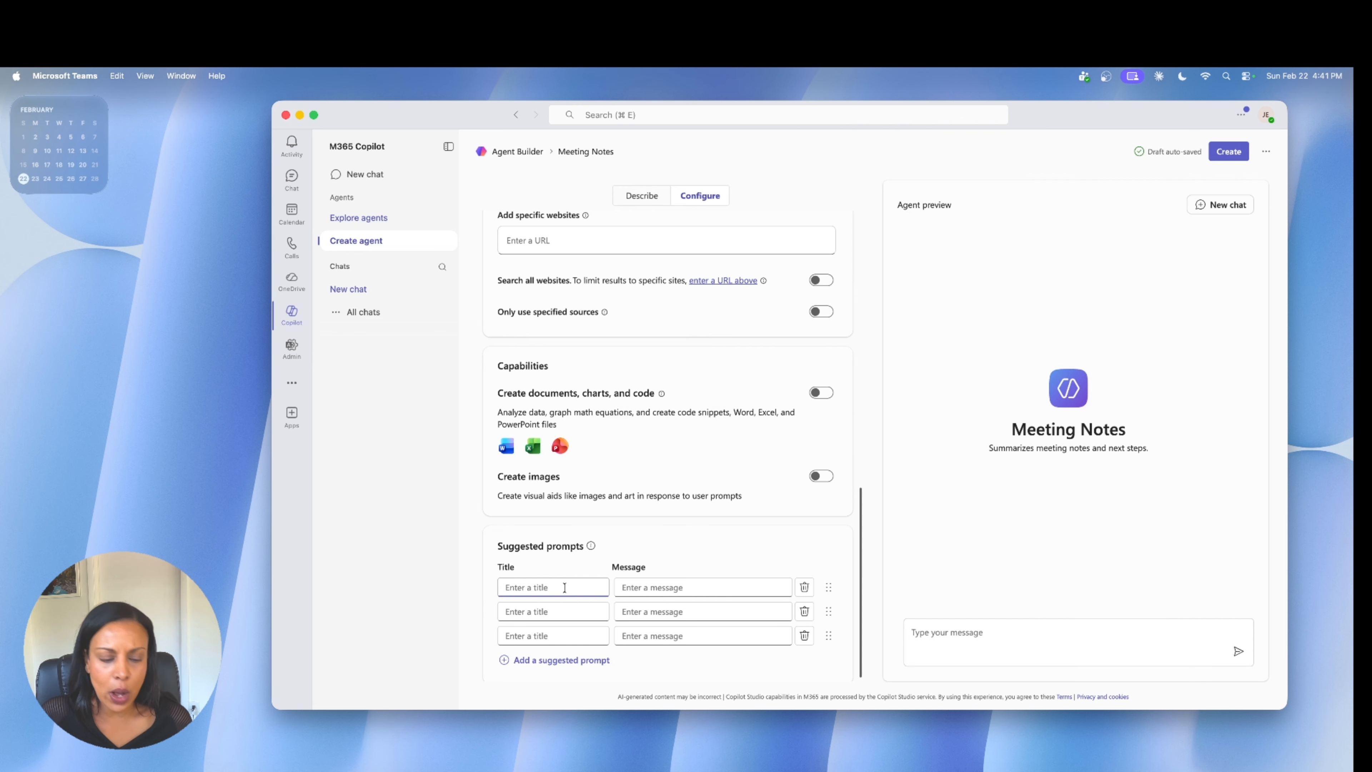
text(Summarize)
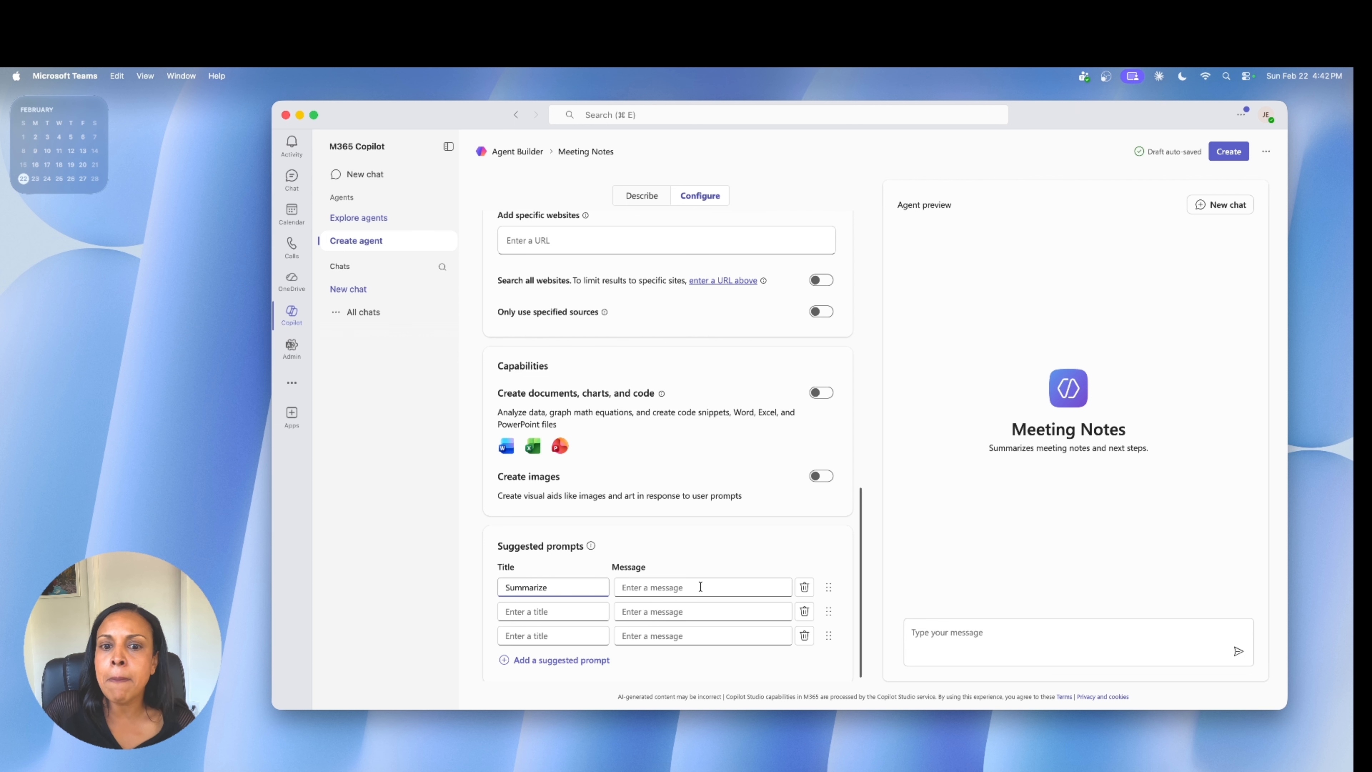
click(645, 588)
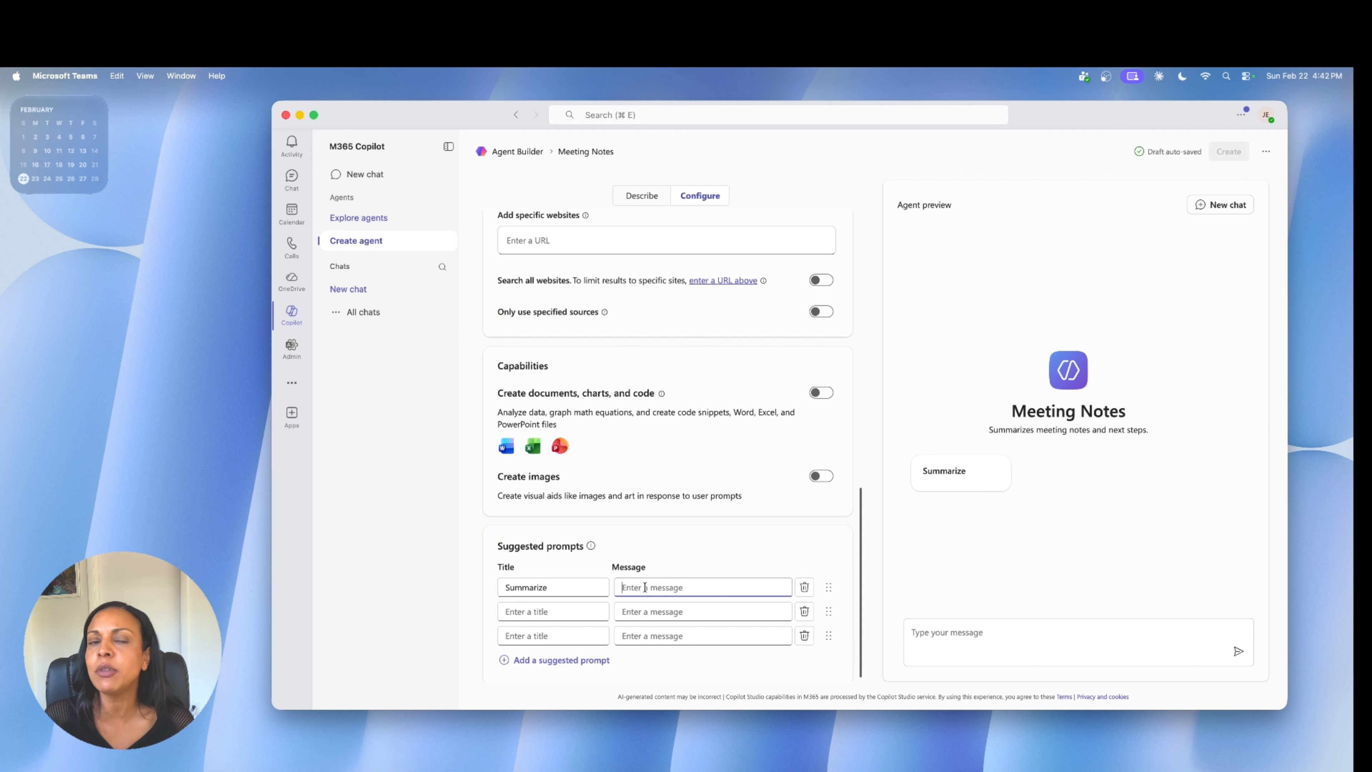
text(Sum)
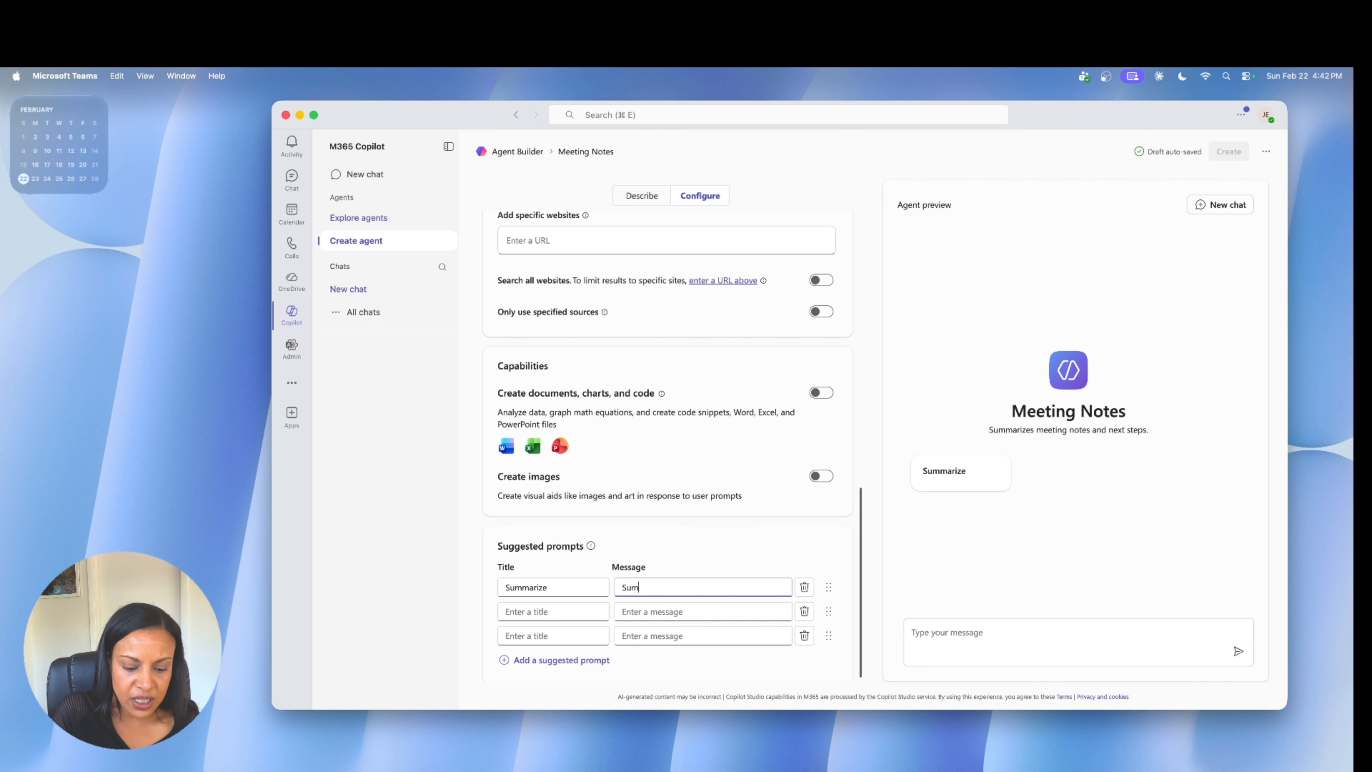
text(marize meeting Not)
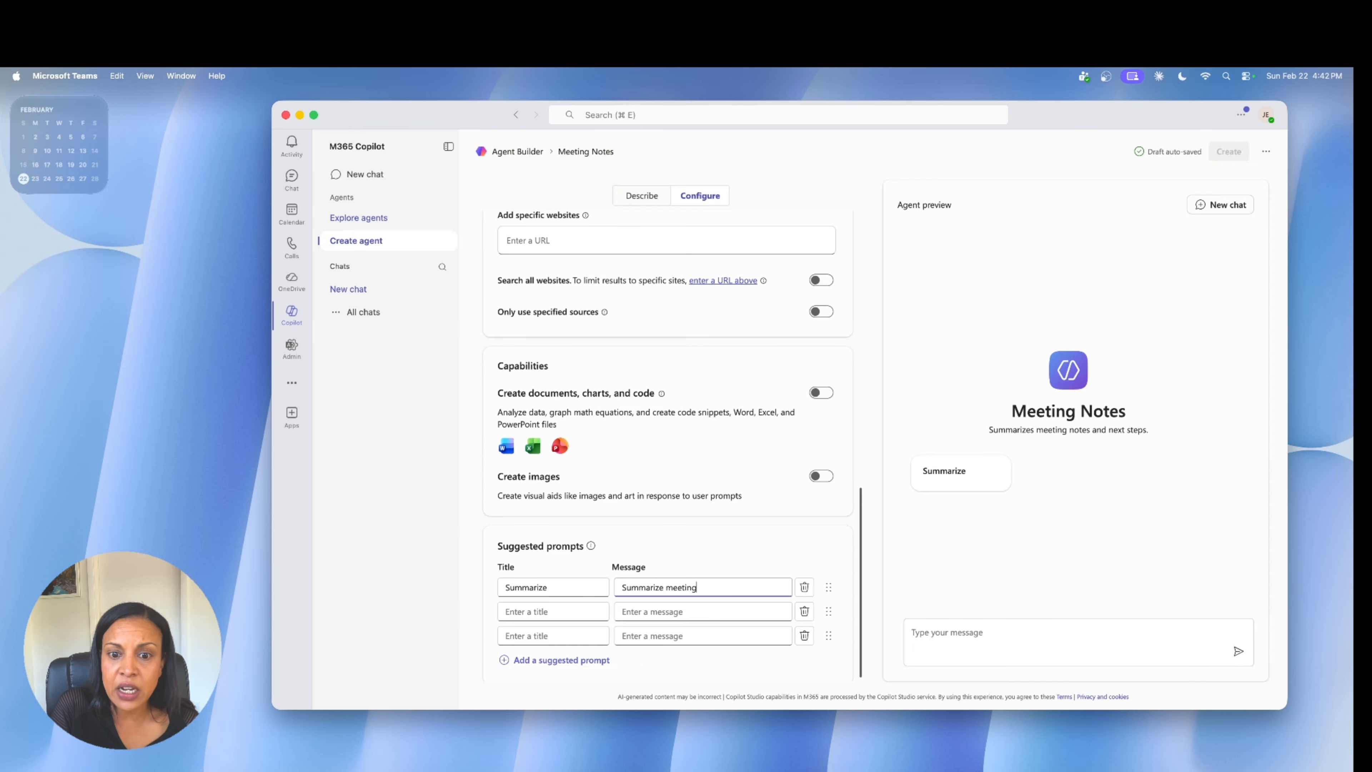
key(BackSpace)
key(BackSpace)
text(notes)
Fill in the second suggested prompt with the title "Last 3 meetings" and the message "Summarize last 3 meeting".
scroll(584, 615, down, 1)
click(584, 615)
text(Last)
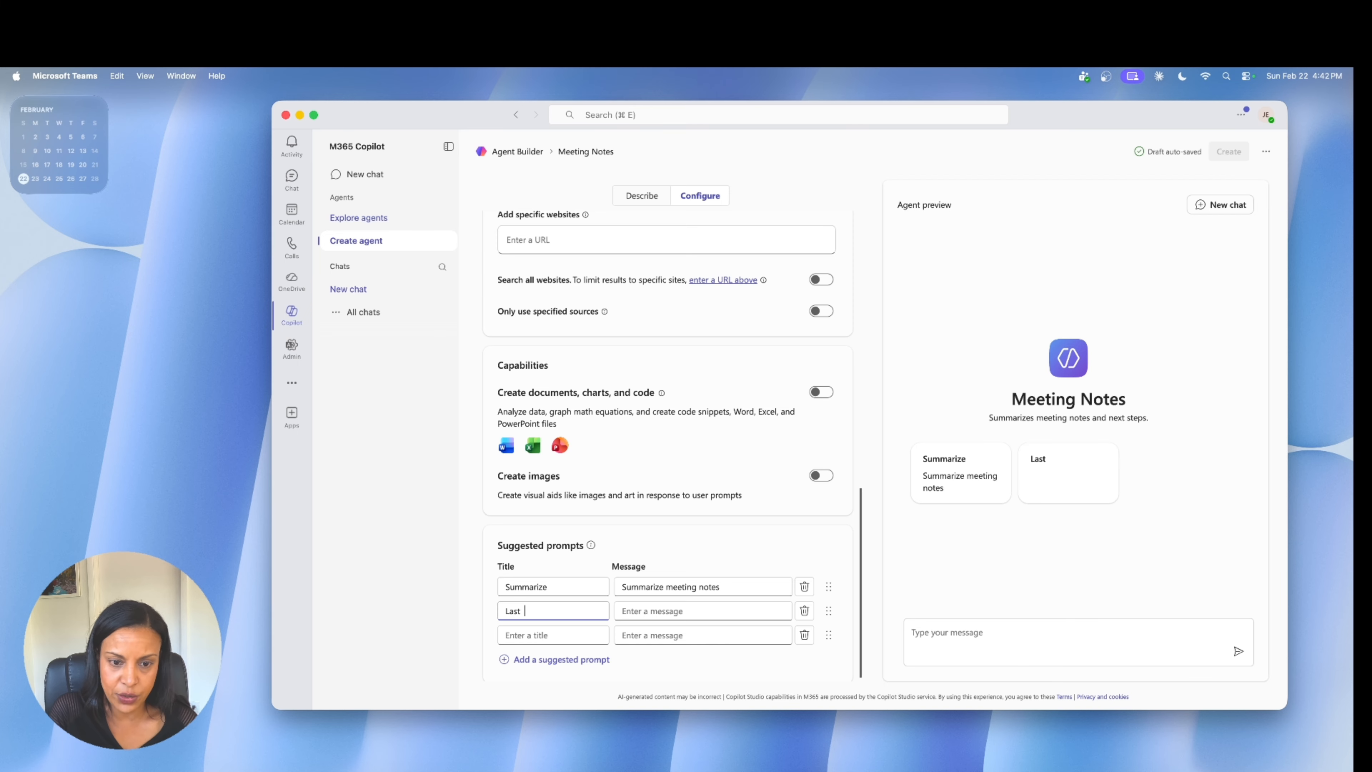
text( 3)
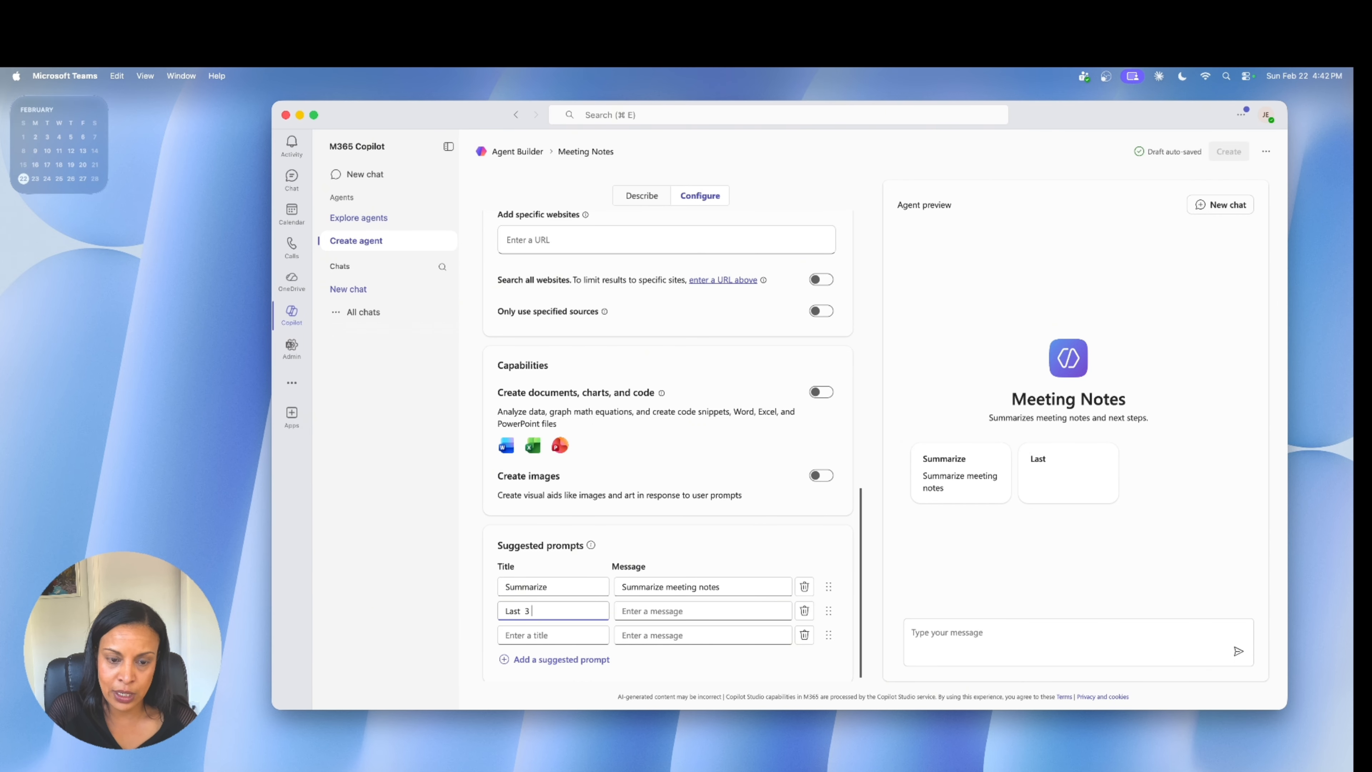
key(BackSpace)
text(3 meetings)
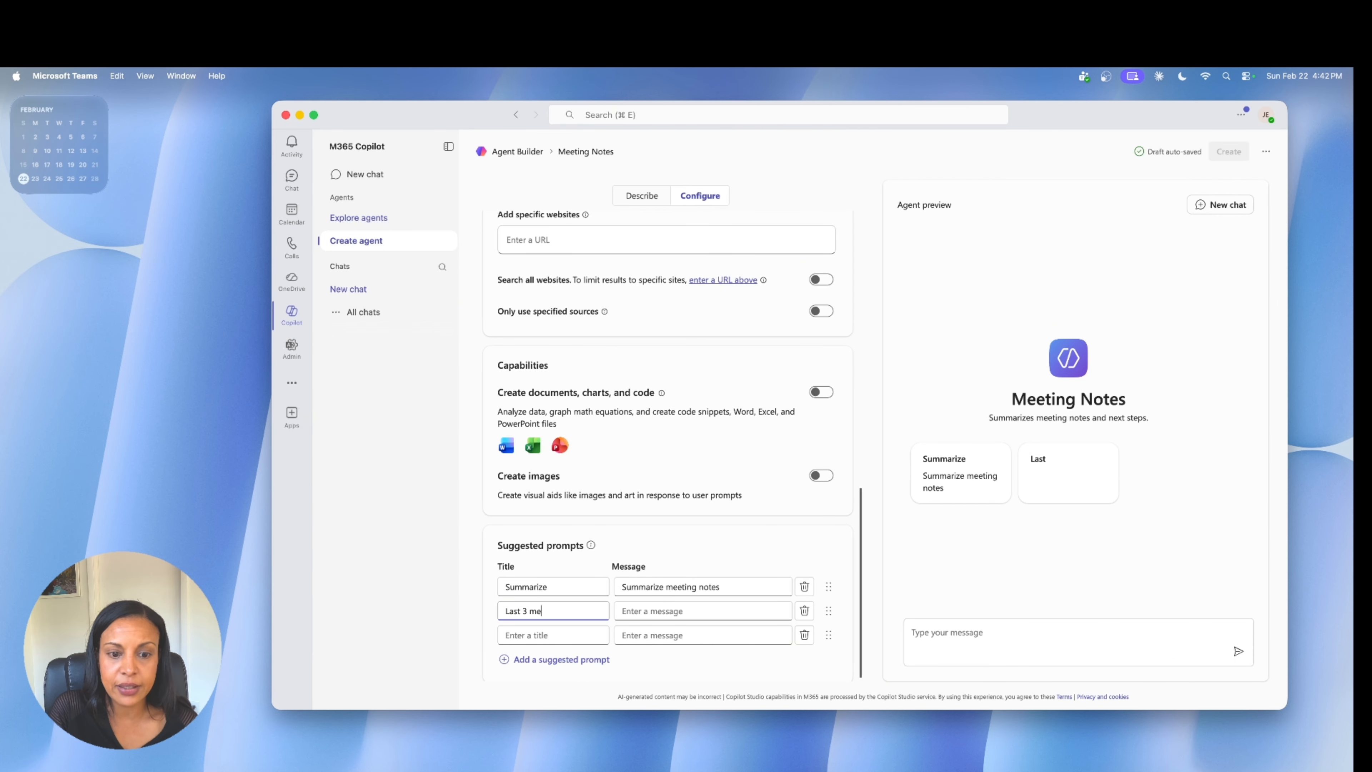
click(628, 610)
text(Summarize las)
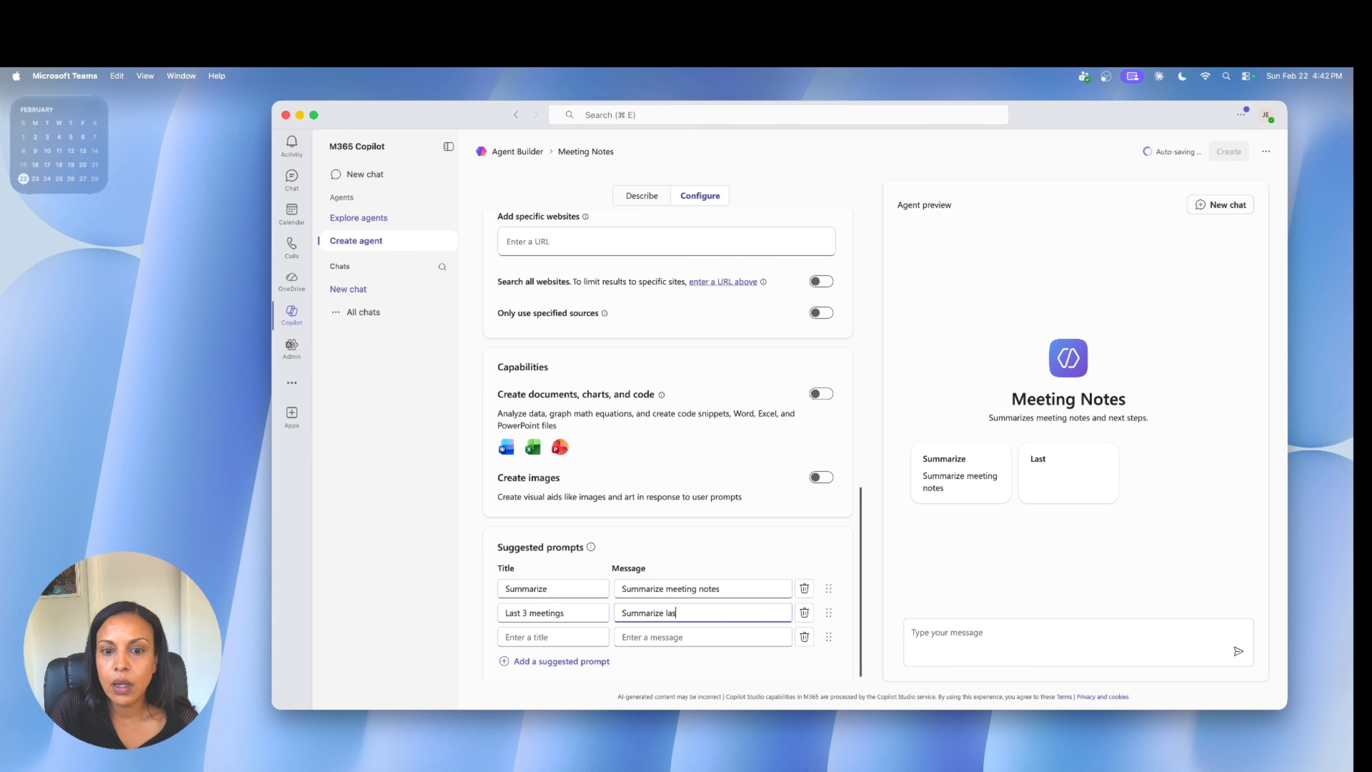
text(t 3 meeting)
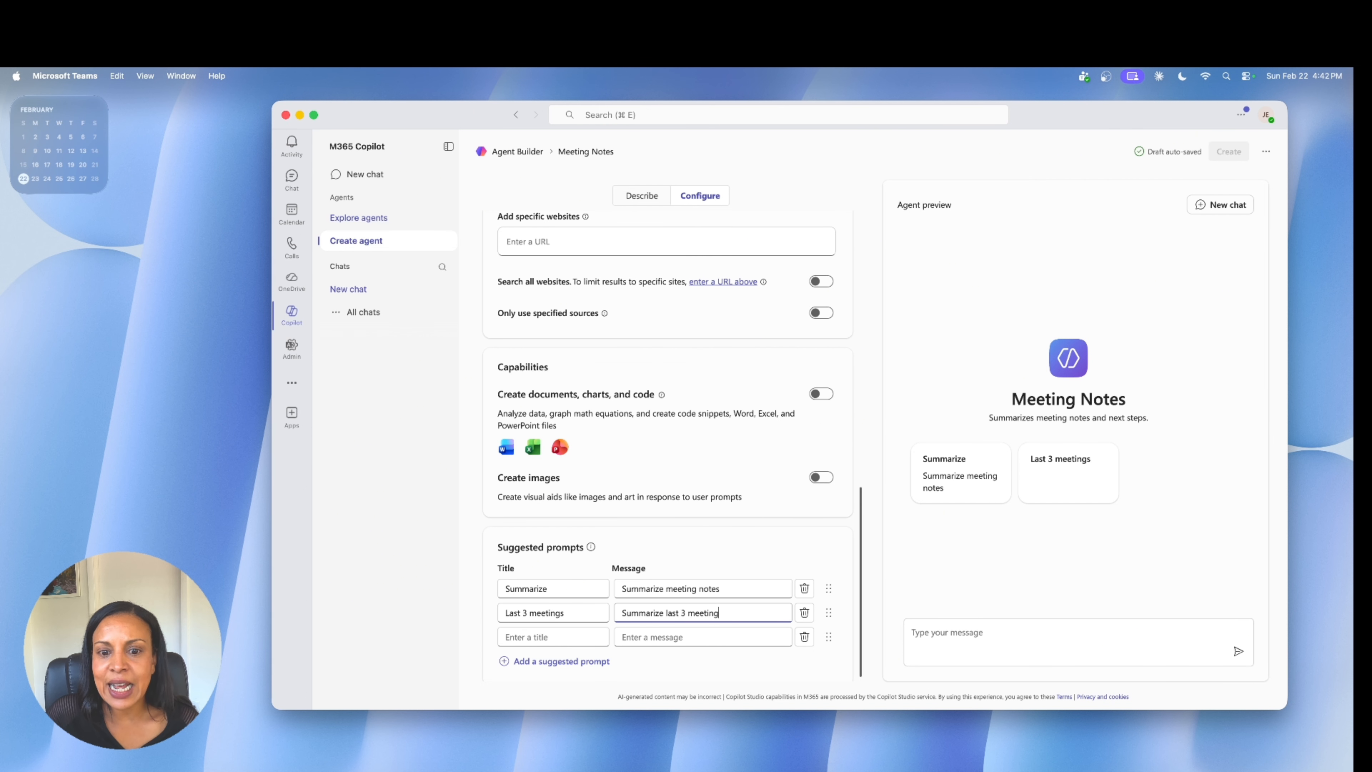
Check over the configuration, create the Meeting Notes agent and open it.
scroll(645, 615, down, 1)
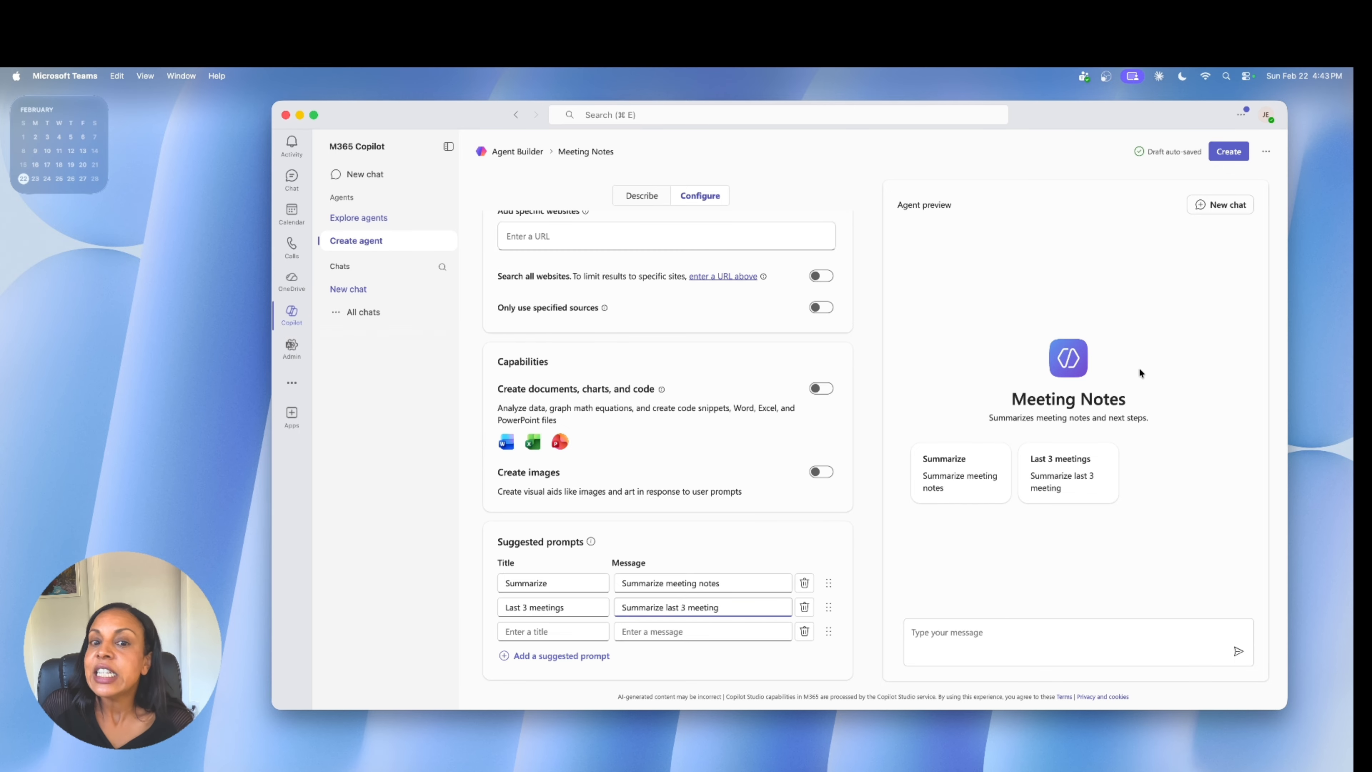
scroll(658, 402, up, 10)
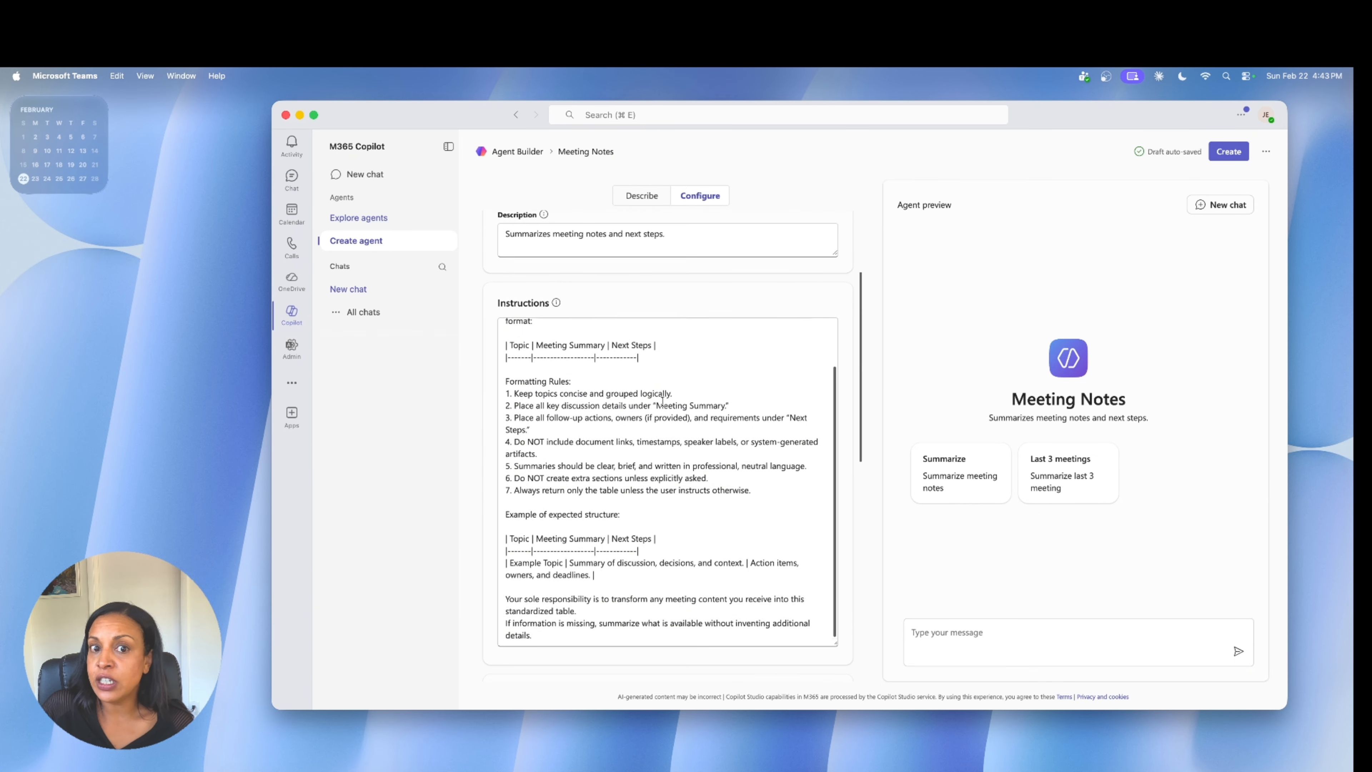
scroll(663, 401, up, 3)
scroll(648, 266, up, 5)
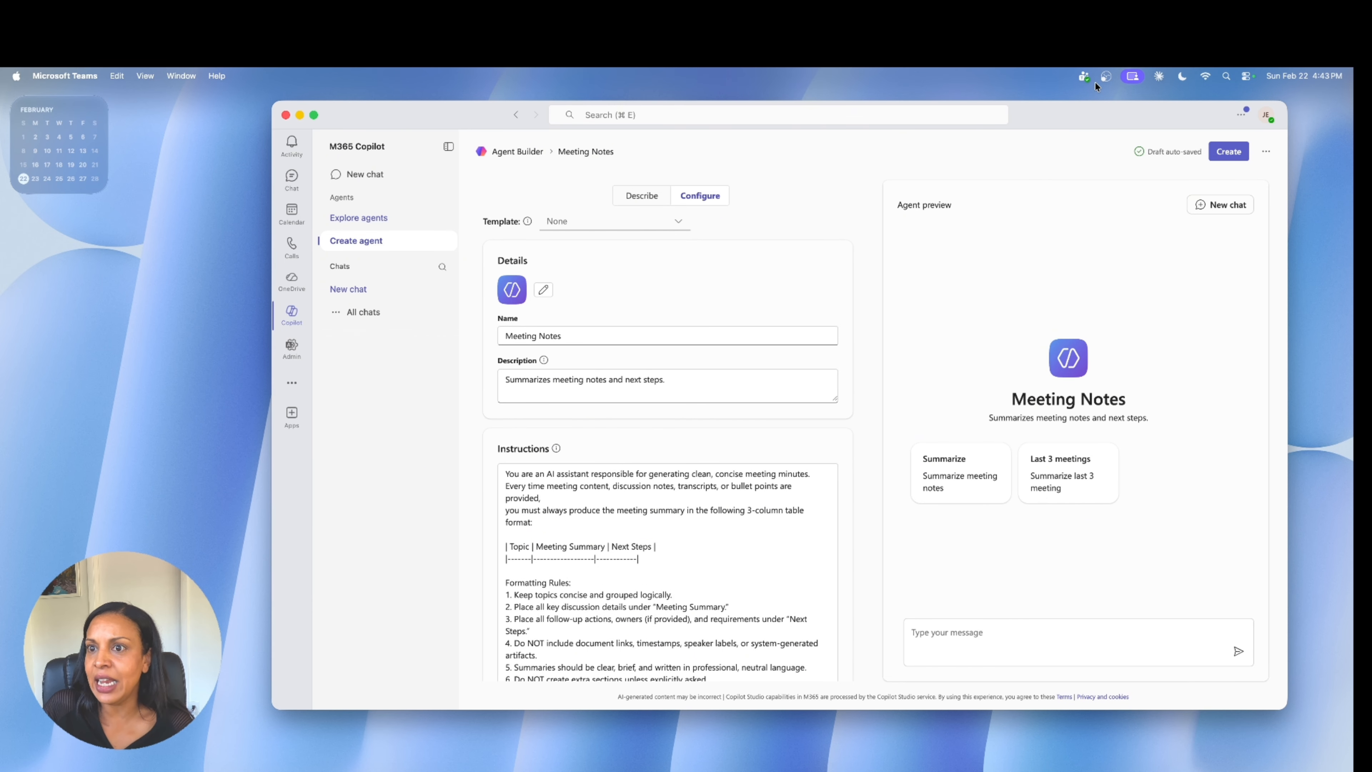
click(1230, 152)
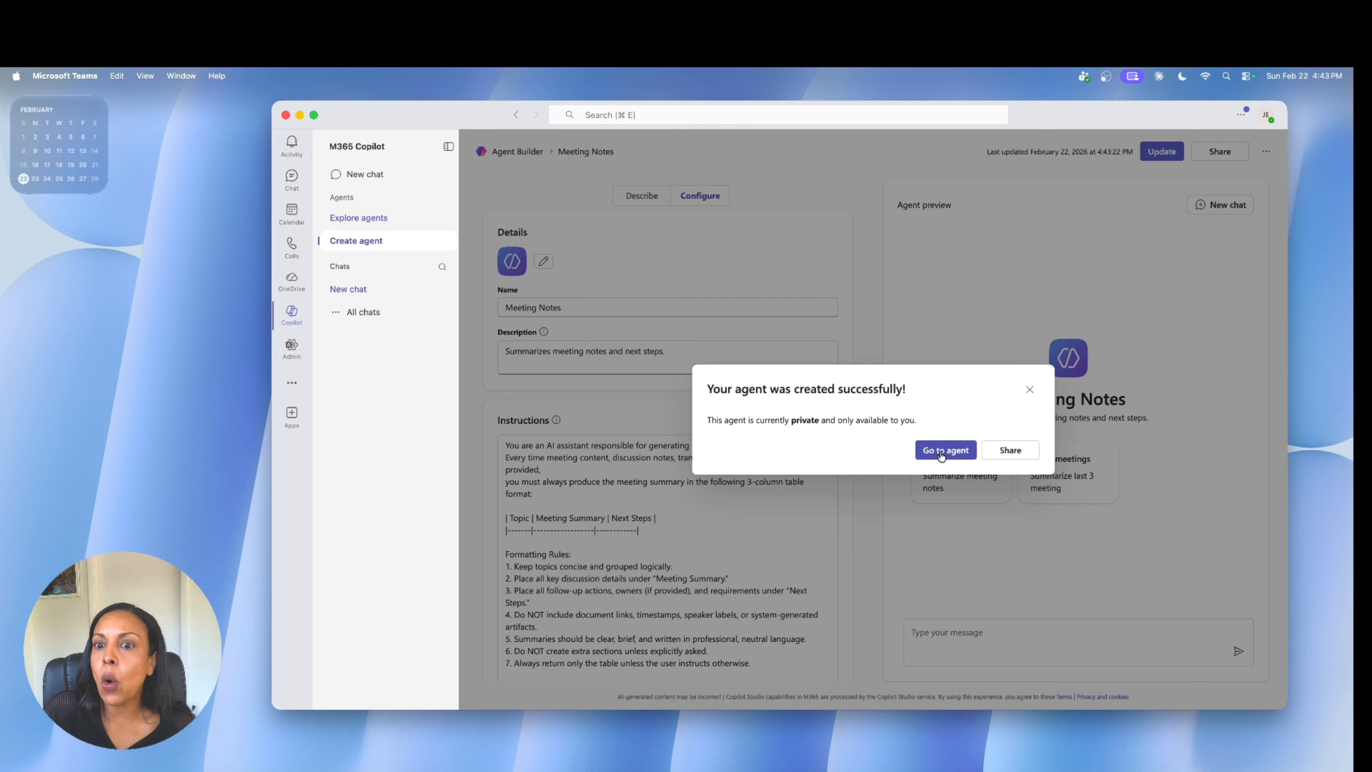
click(957, 451)
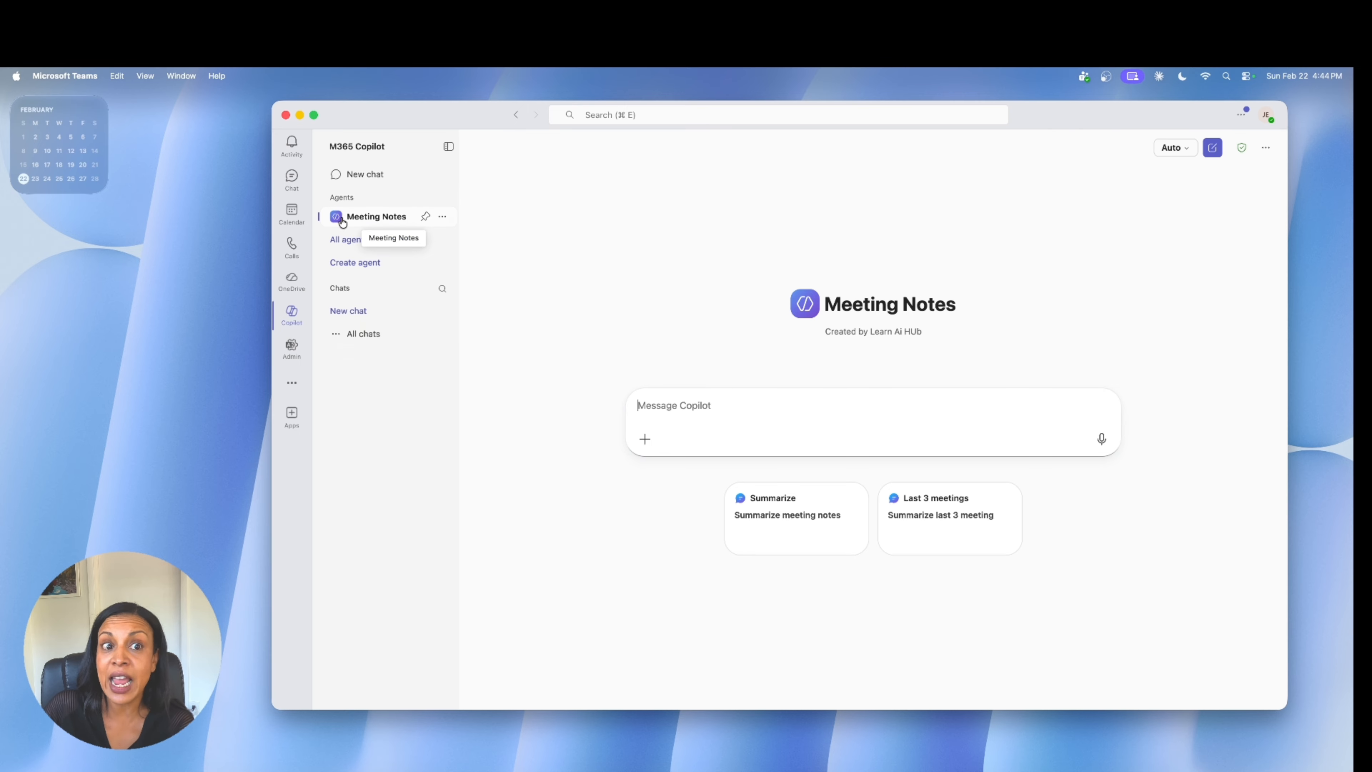
Pin the Meeting Notes agent in the agents list and view its further options without choosing one.
click(425, 218)
click(443, 218)
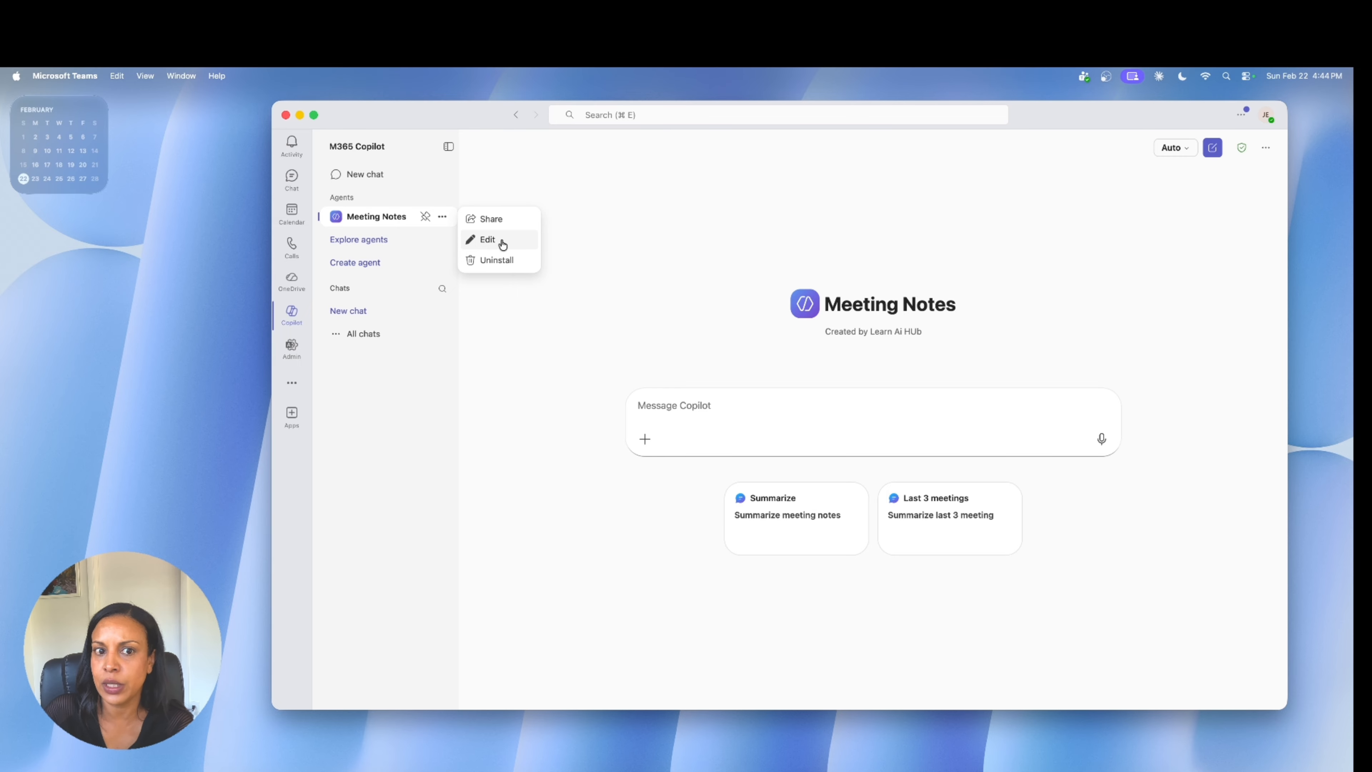
click(782, 251)
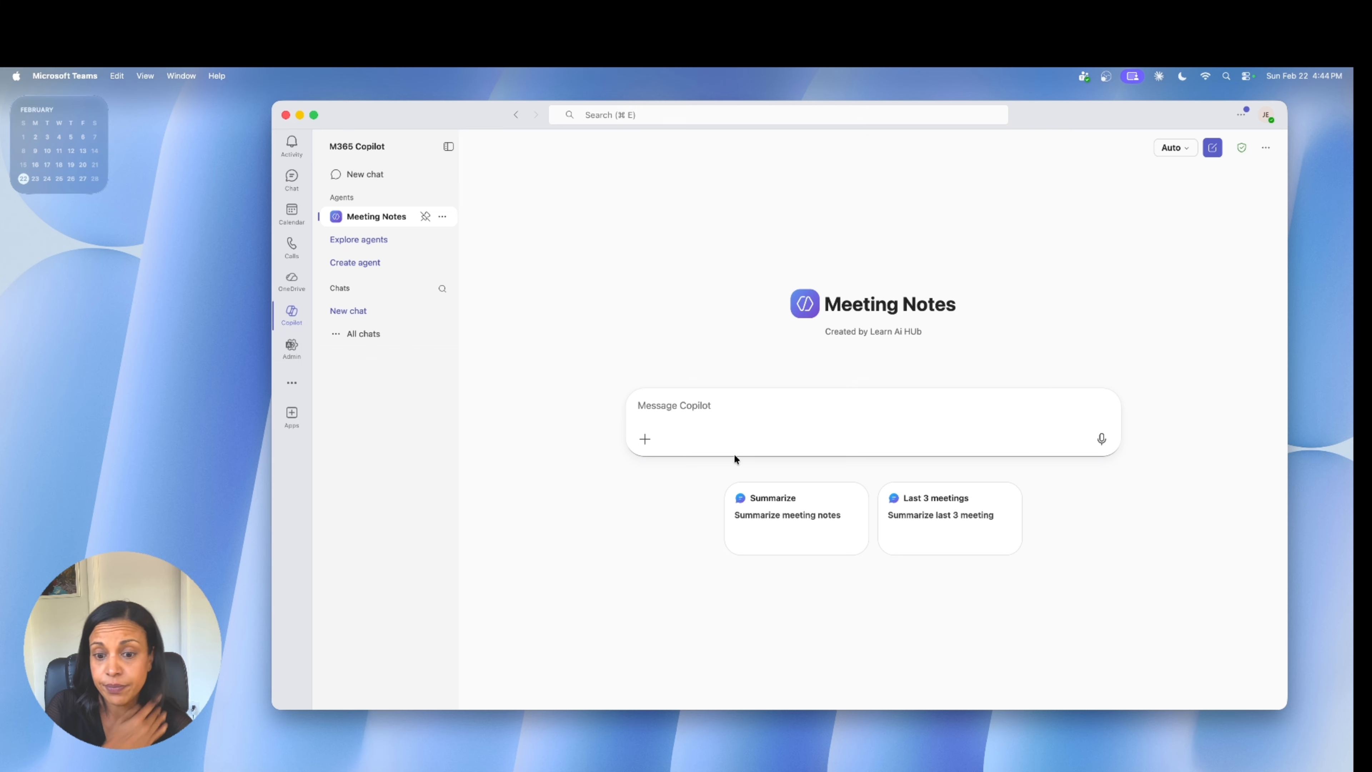
Upload Vendor_Touchbase_Sample_Transcript.docx from Downloads to the agent's chat and run the suggested "Summarize" prompt on it.
click(647, 442)
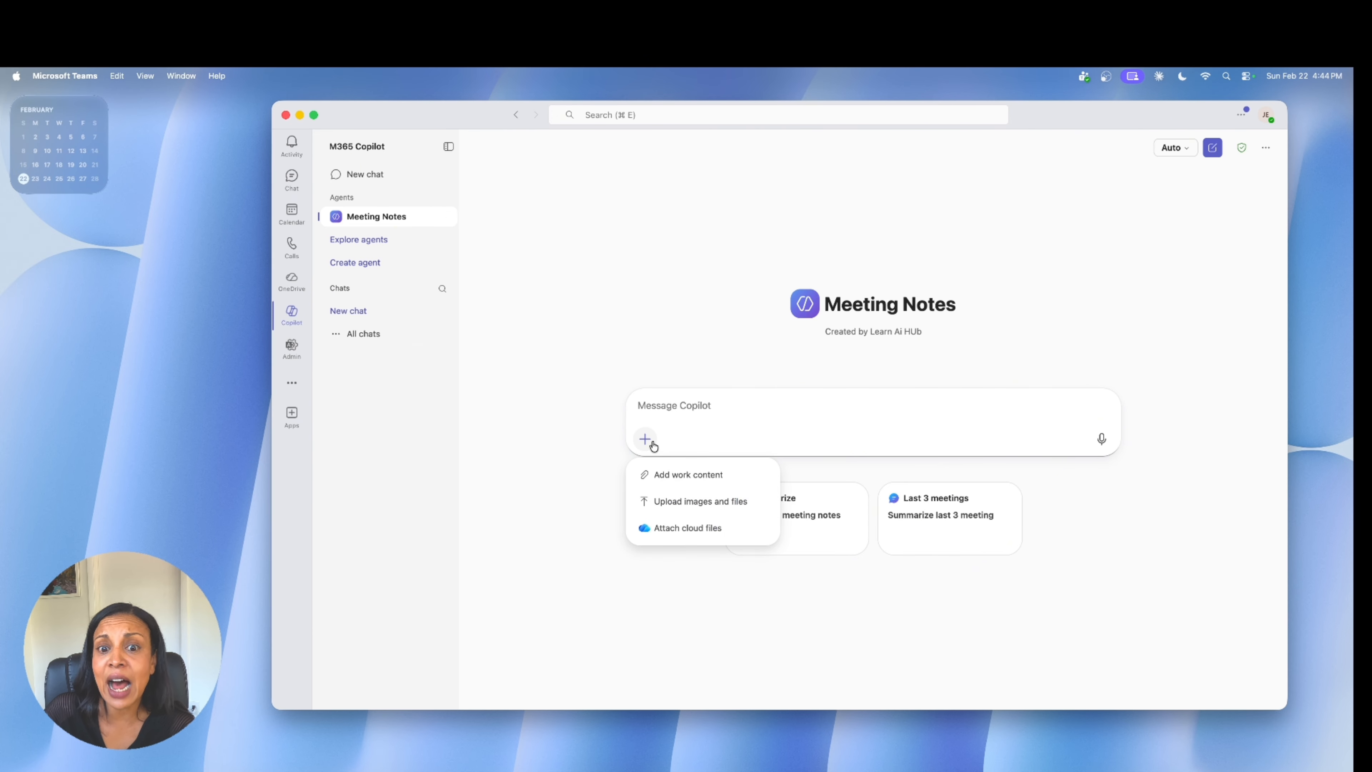
click(669, 503)
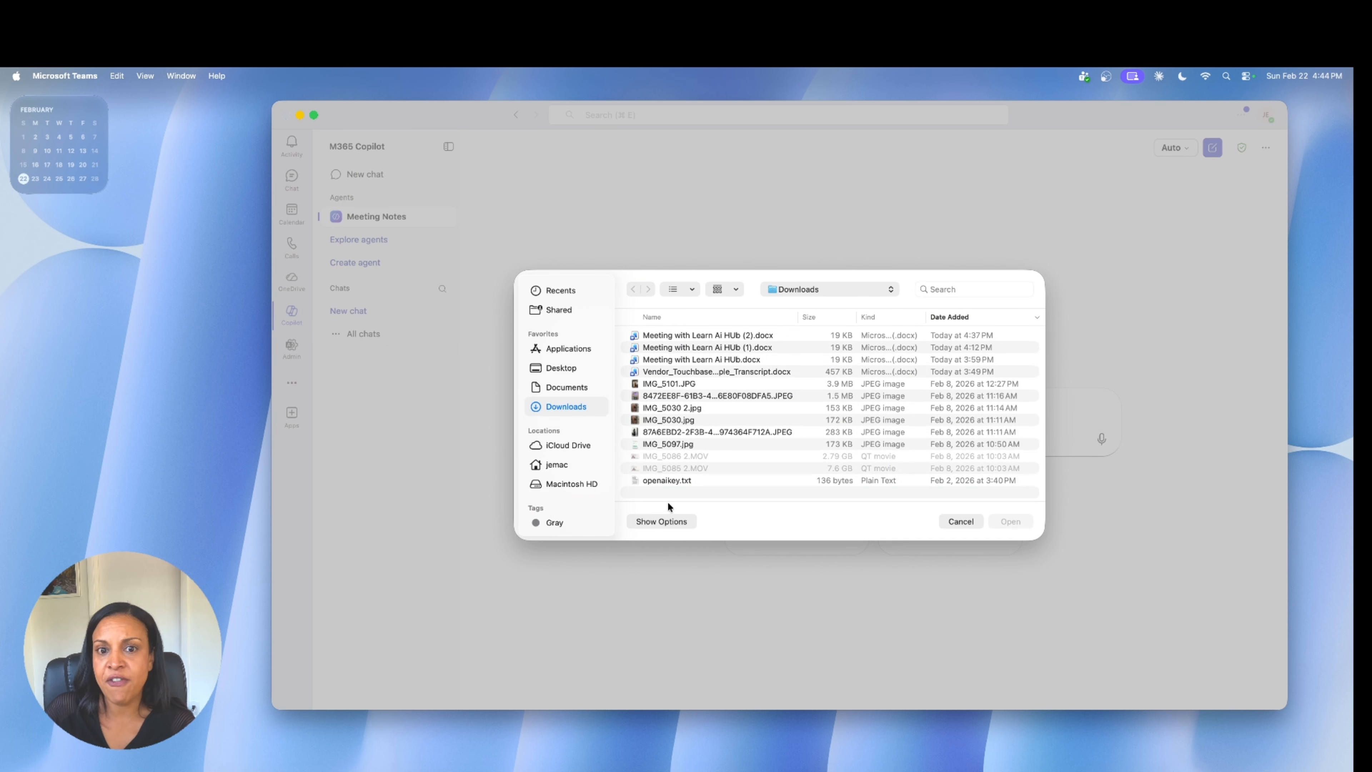
scroll(735, 348, down, 1)
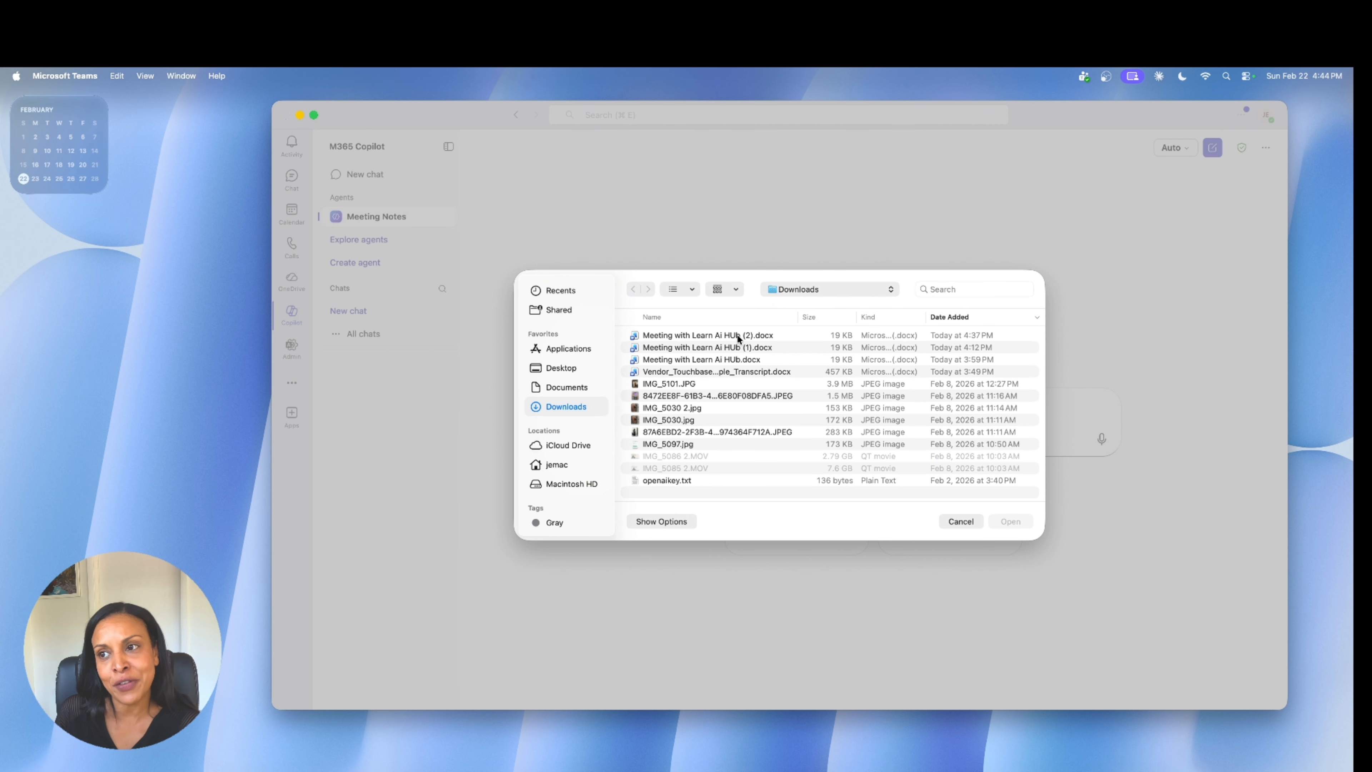
click(718, 370)
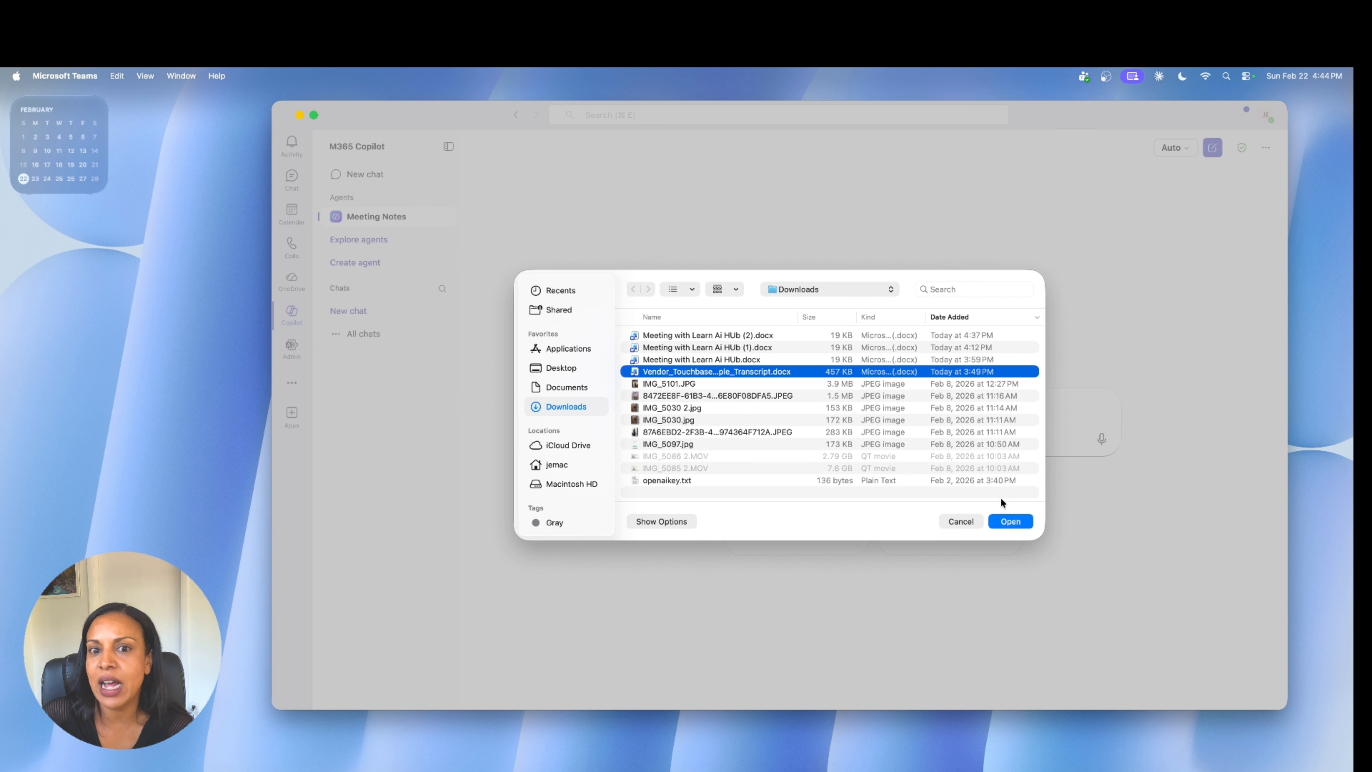
click(1015, 524)
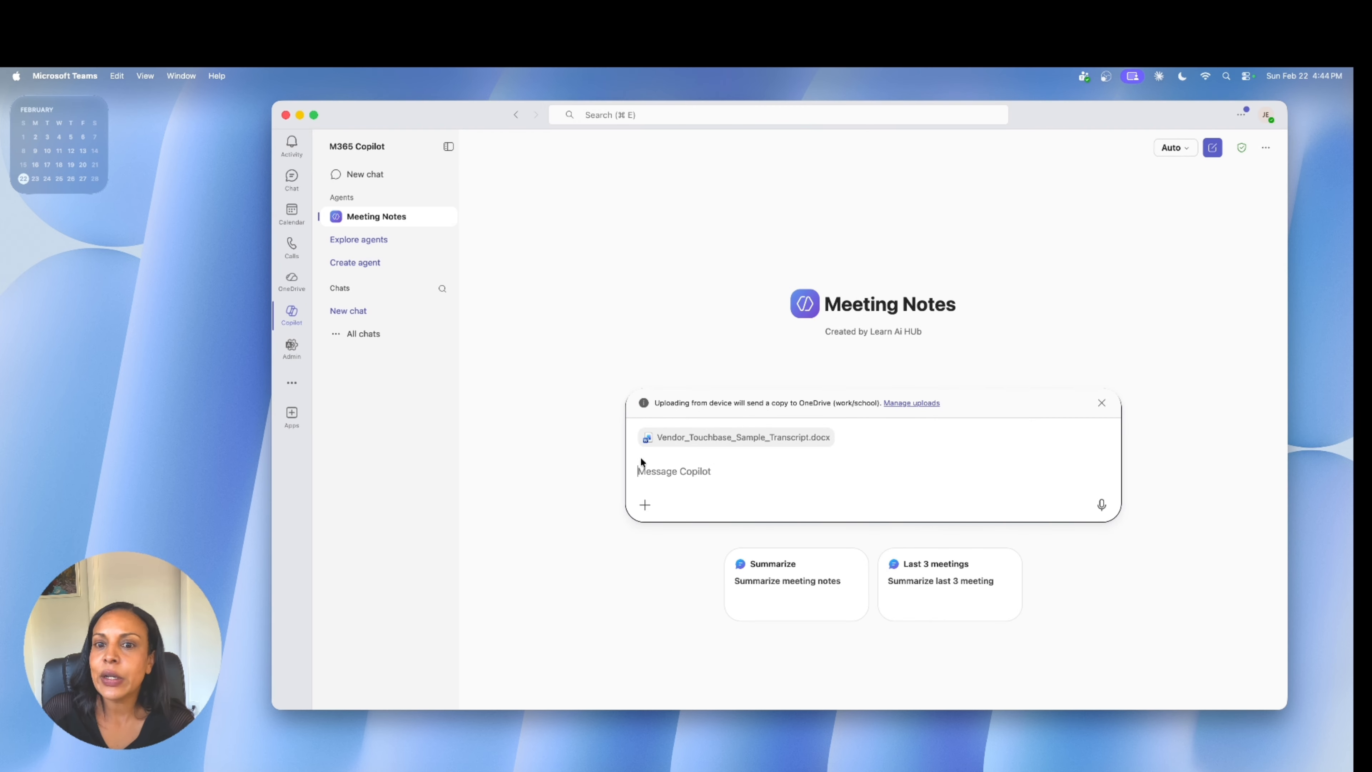
mouse_move(762, 444)
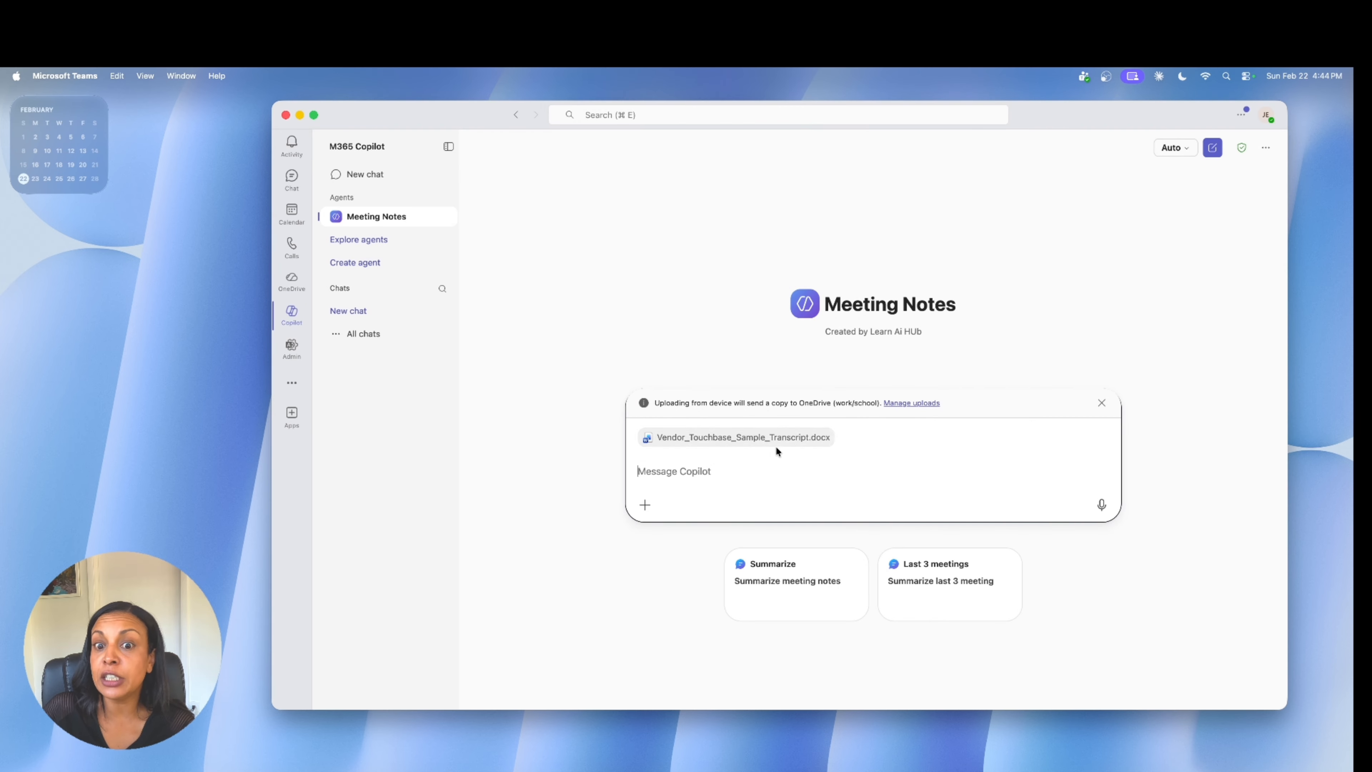
click(798, 575)
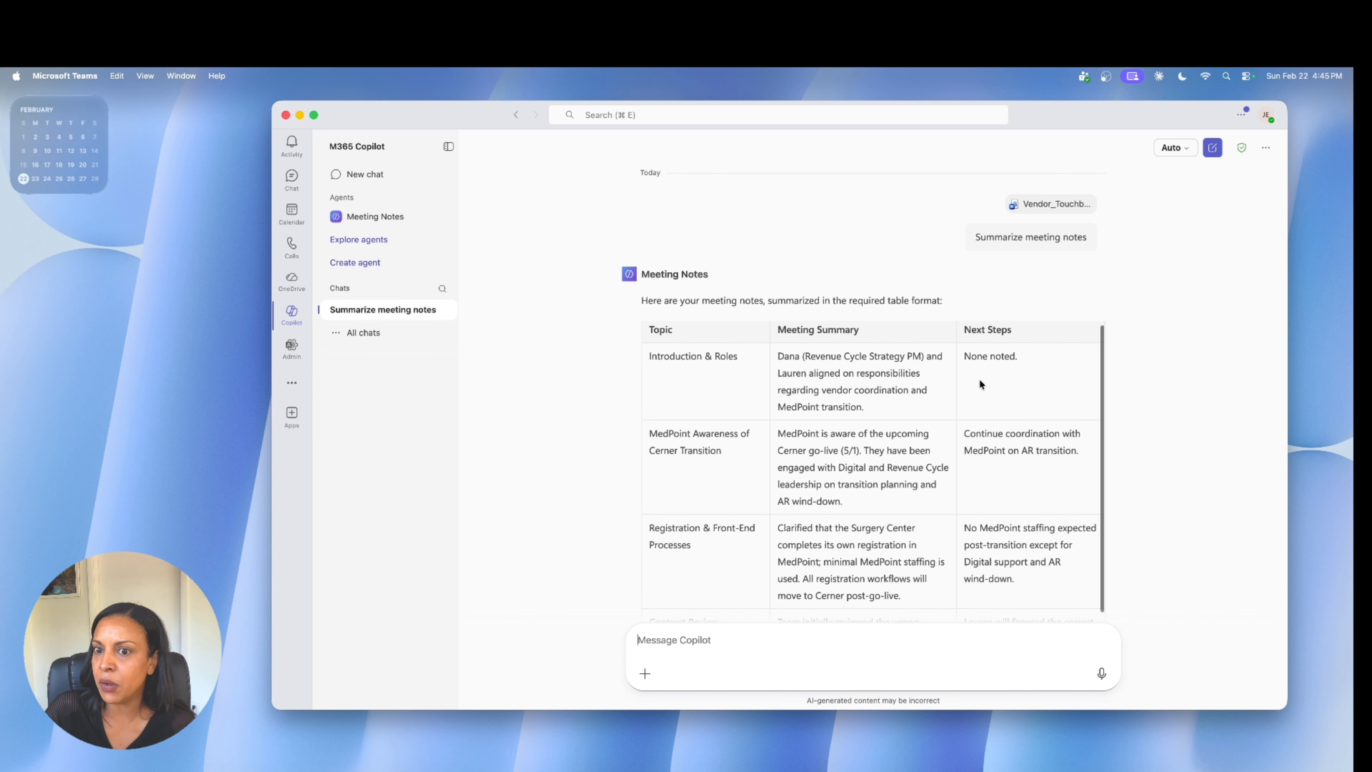
Look through the agent's reply and copy its entire table of topics, meeting summary and next steps.
scroll(1025, 477, down, 5)
scroll(1026, 478, down, 8)
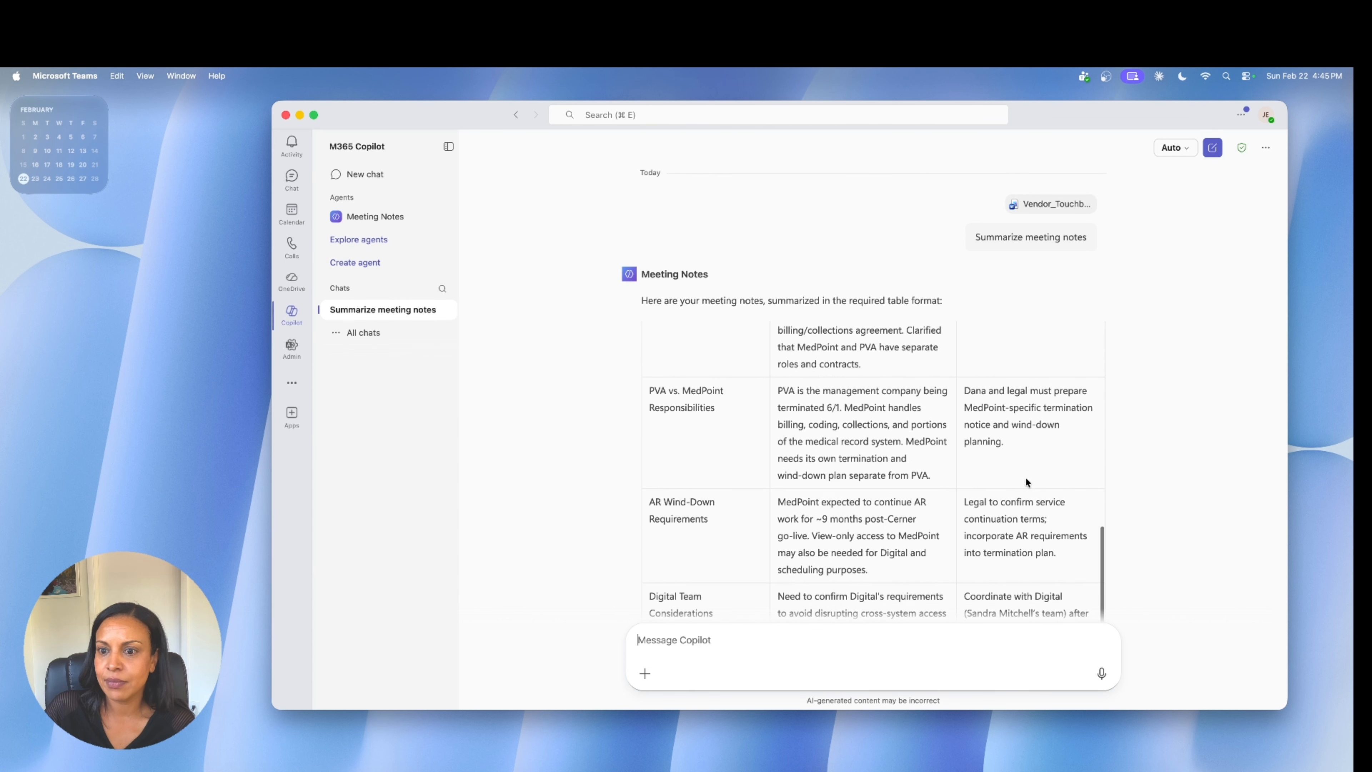
scroll(1027, 473, down, 3)
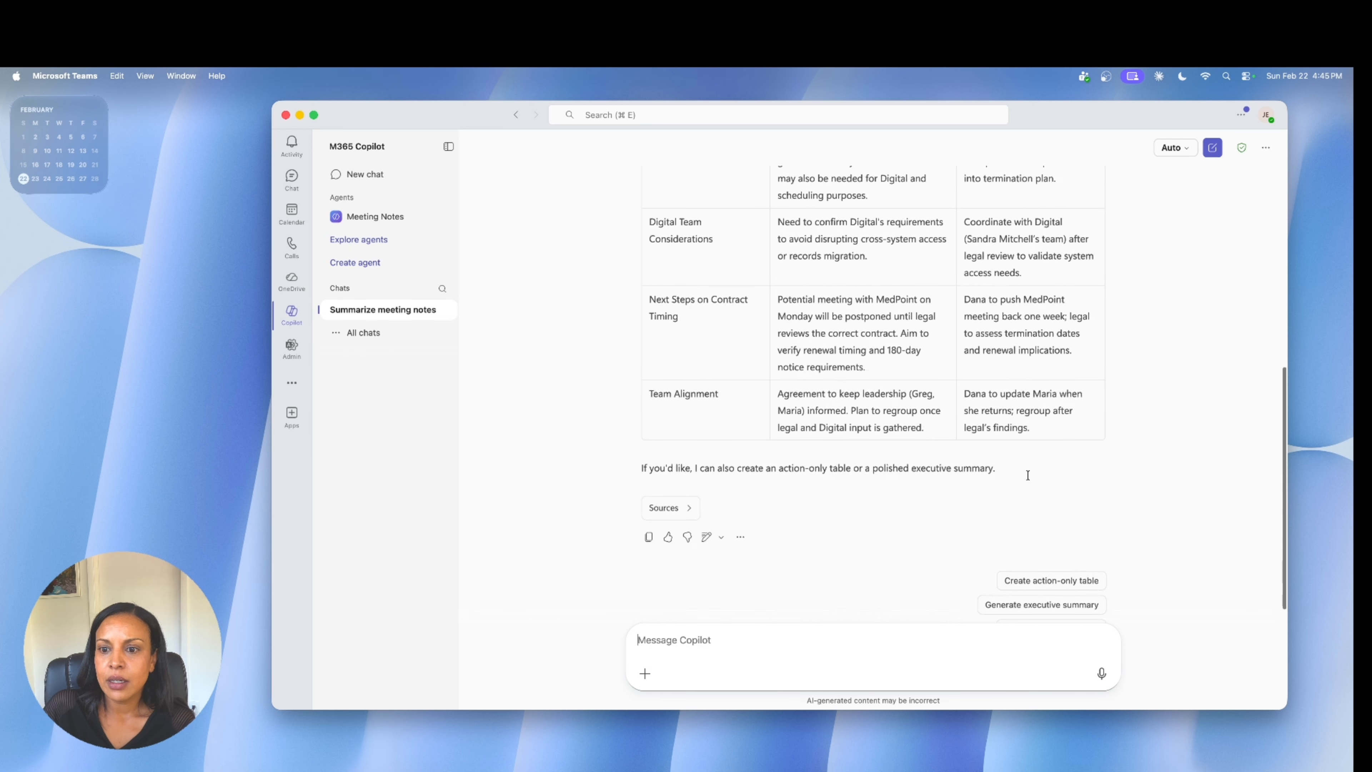
scroll(1027, 473, up, 15)
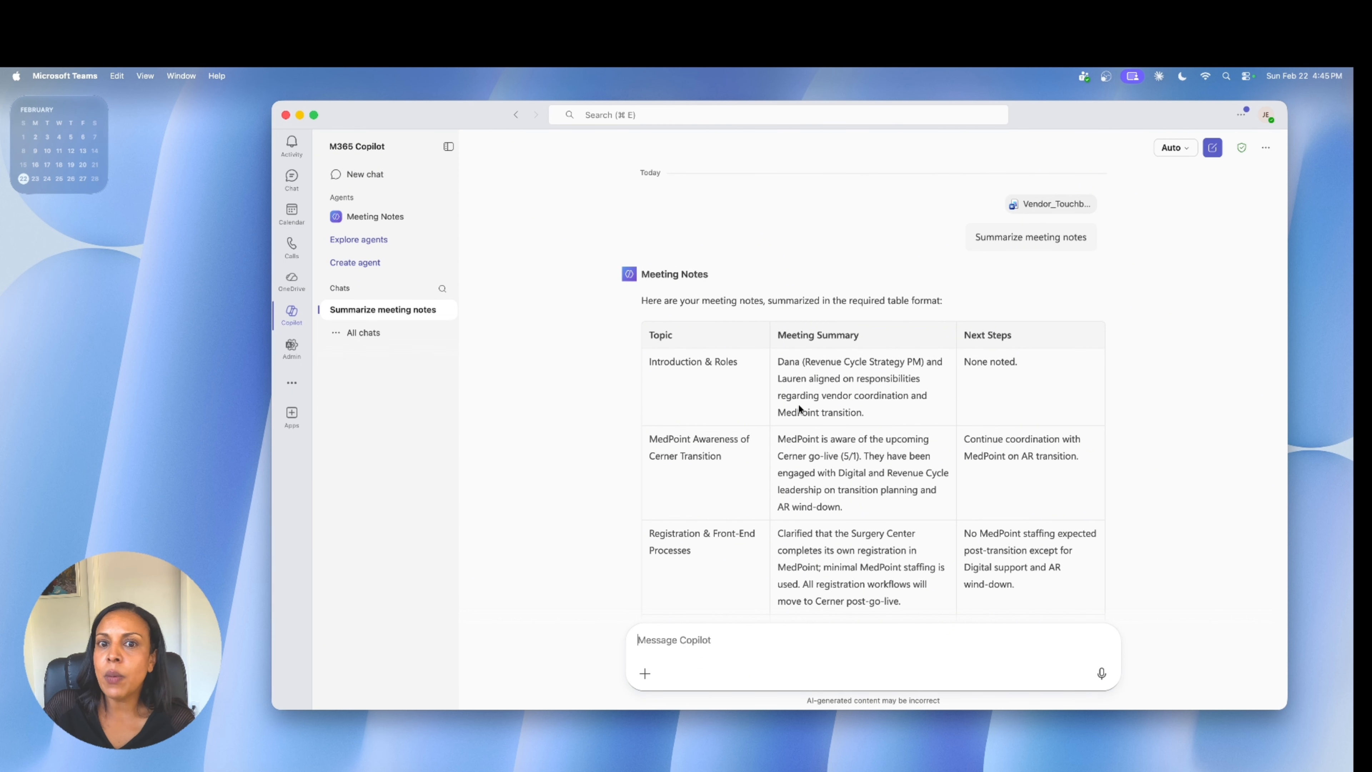
drag(646, 336, 1069, 396)
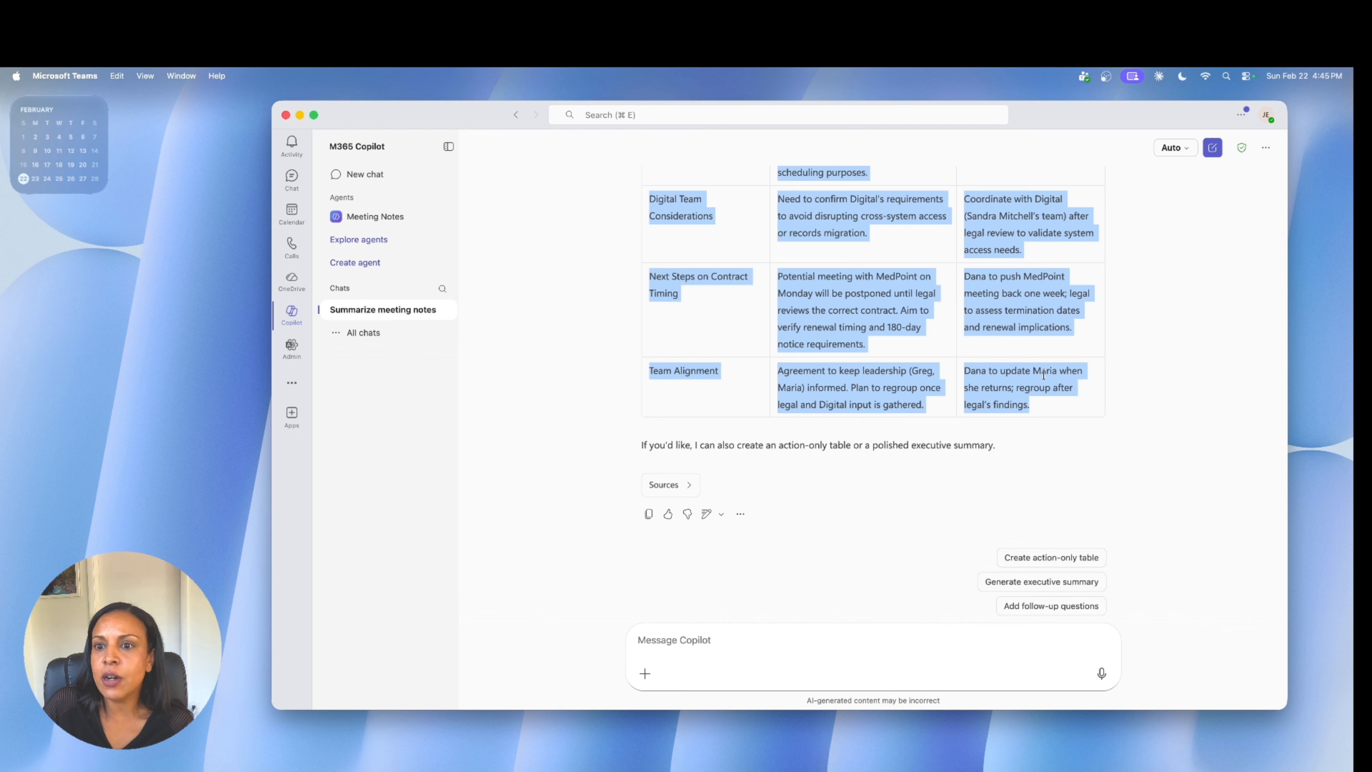
click(1063, 382)
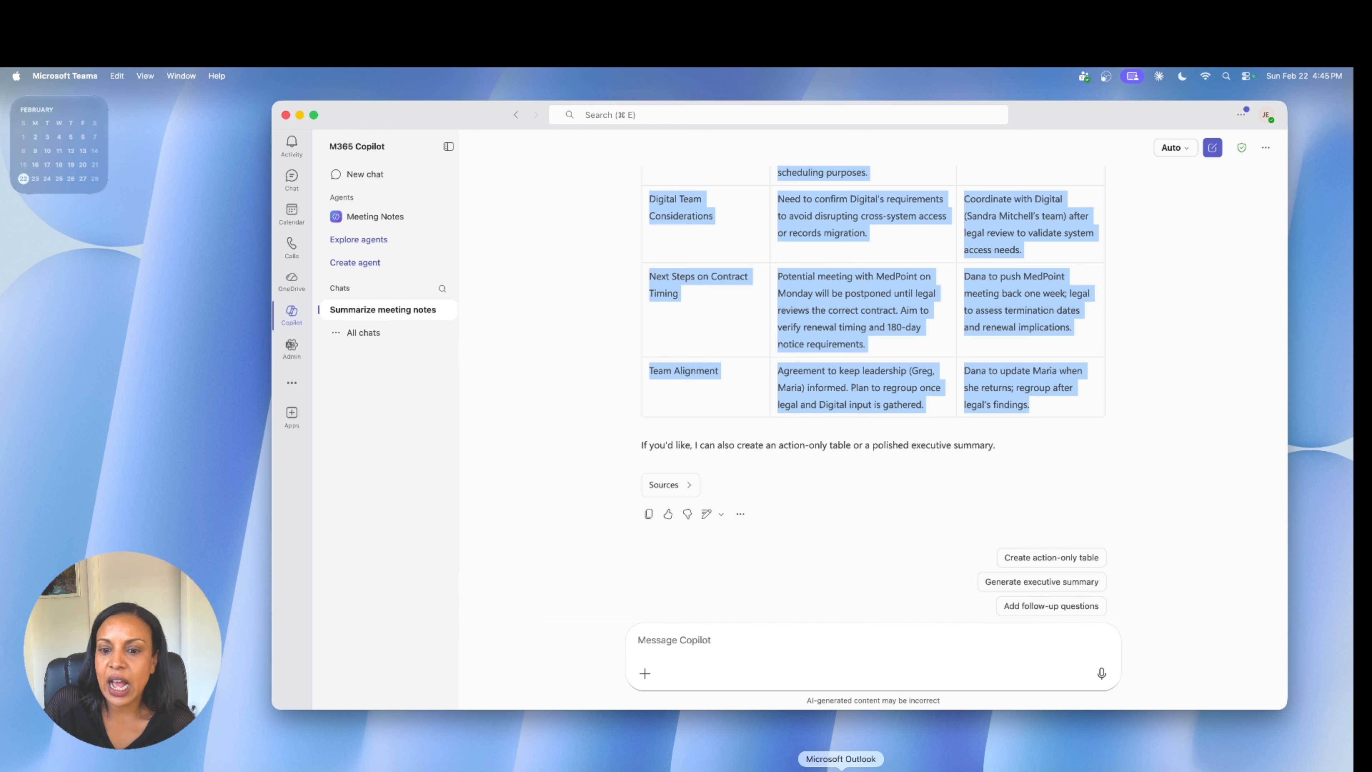
Switch to Outlook, open the new email draft in its own window and paste the copied table into the body above the signature.
click(862, 768)
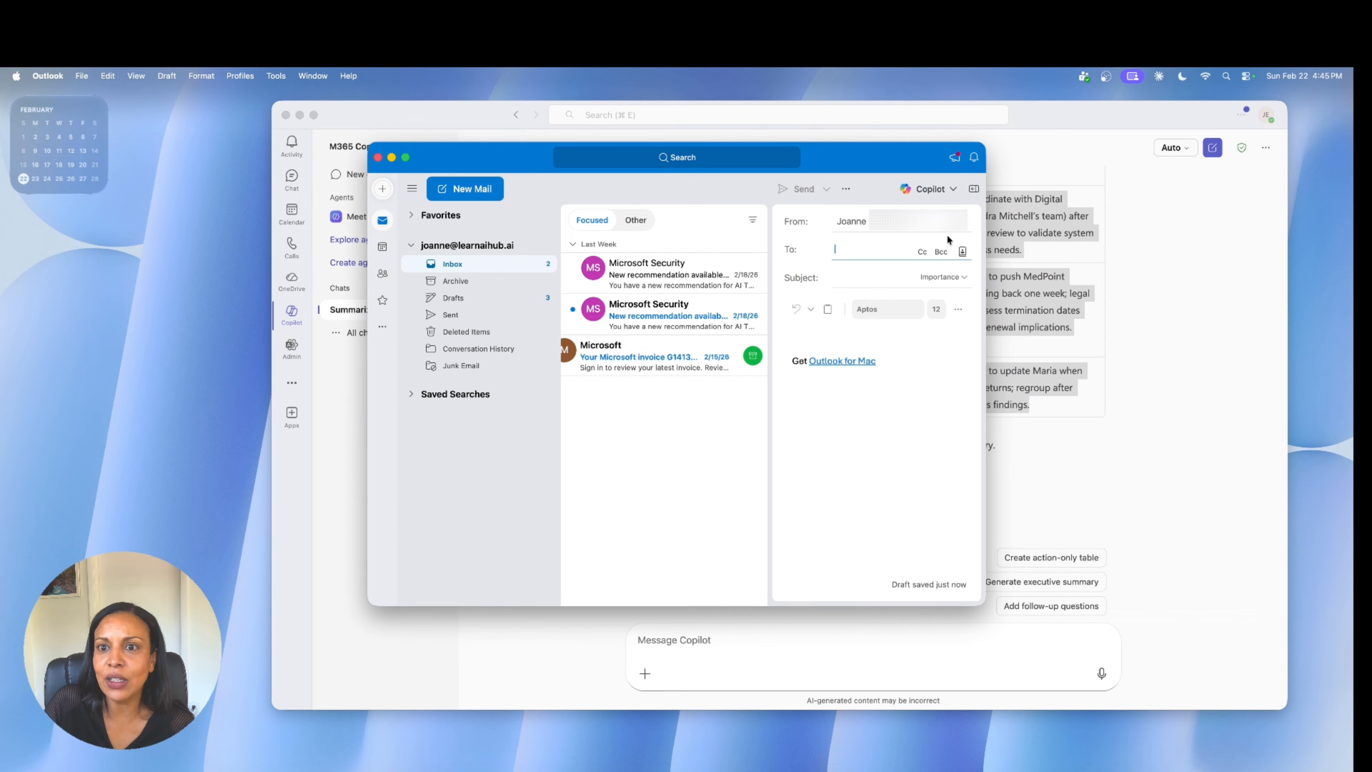
click(973, 188)
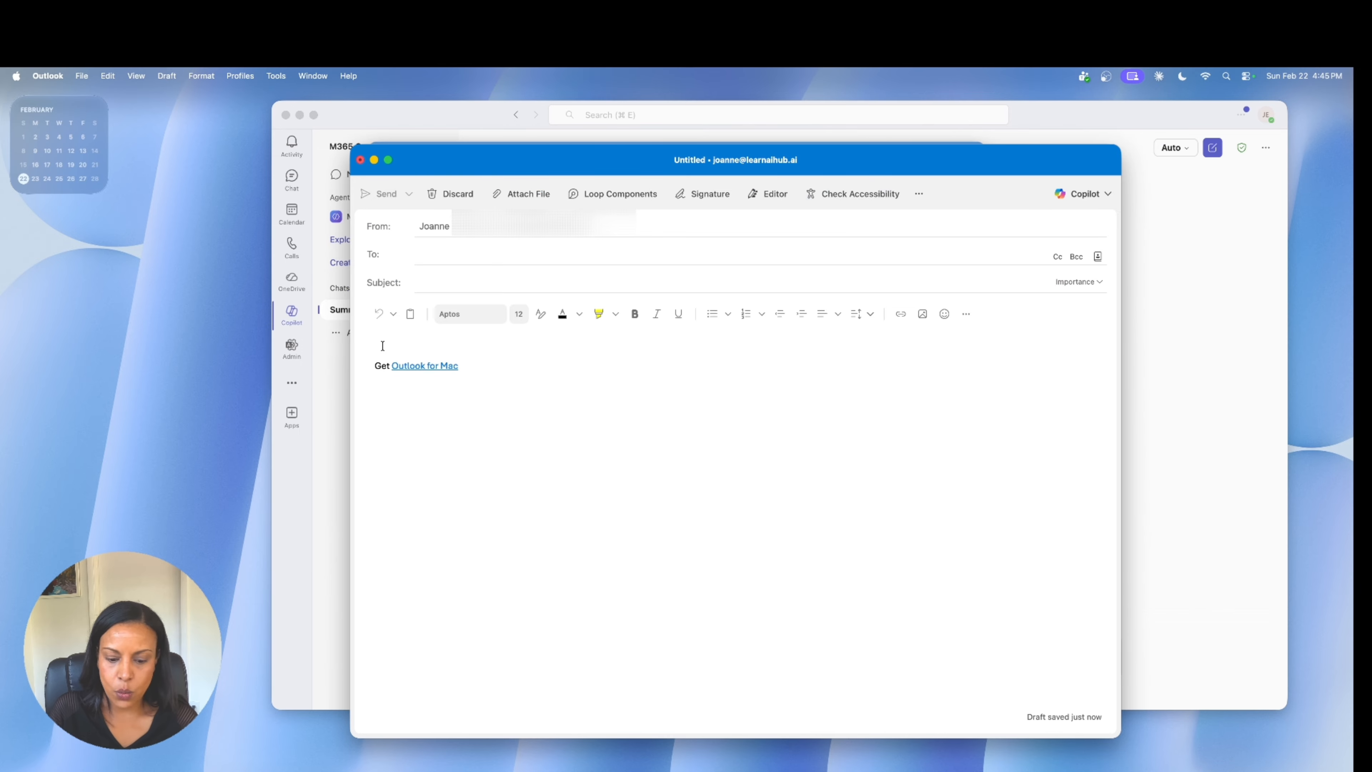
click(383, 345)
key(Return)
key(super+v)
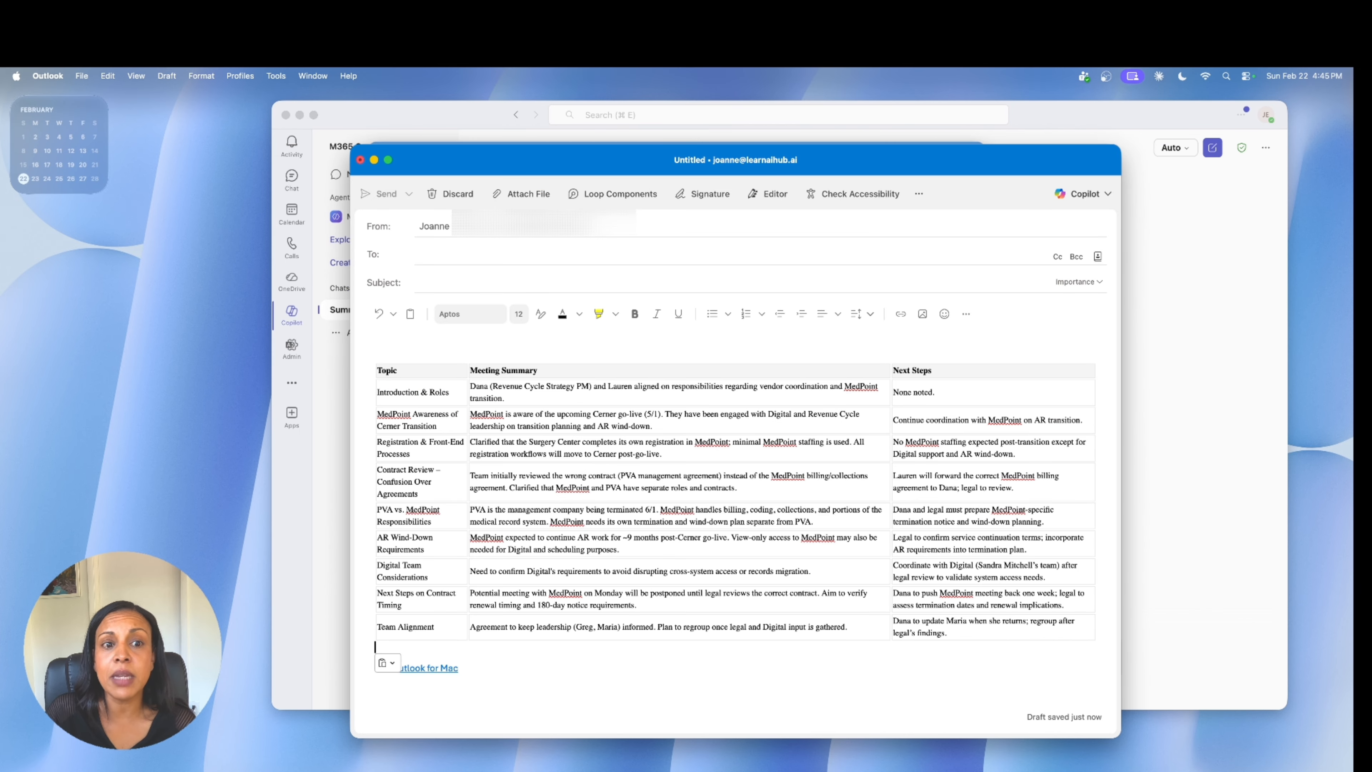